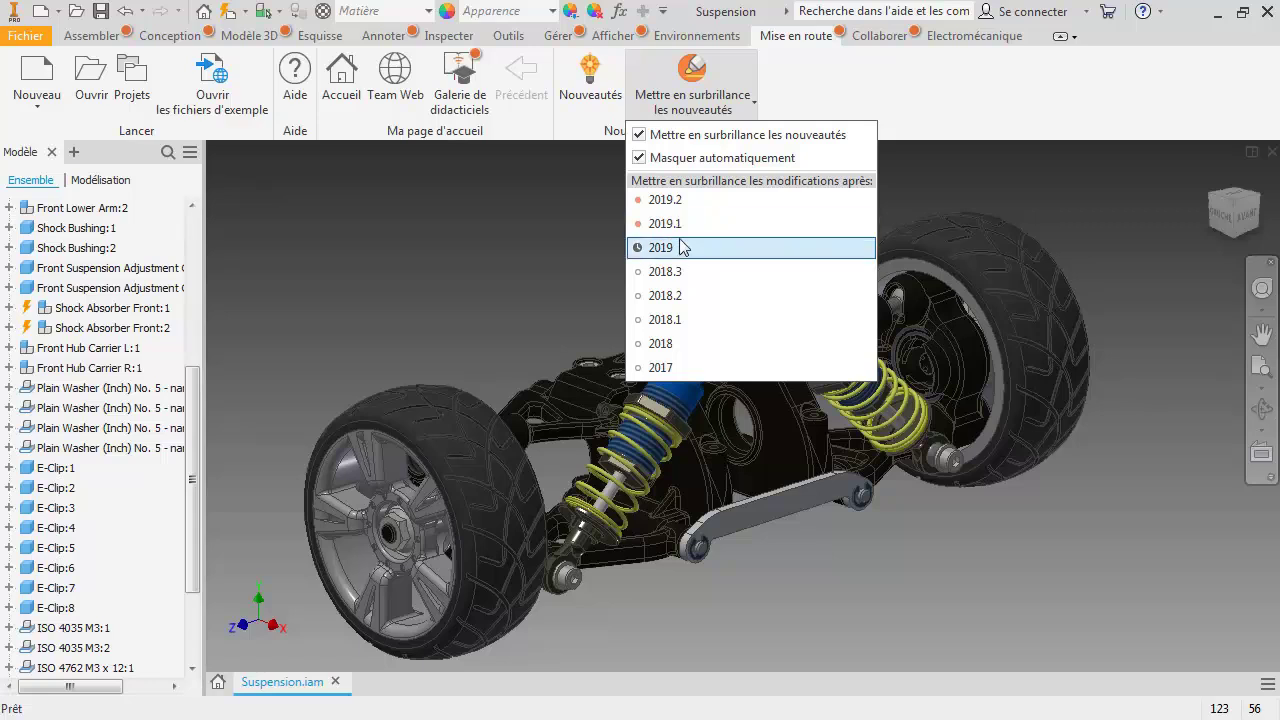
- Try starting the Etat de surface annotation command, which is marked with a new-feature highlight
left_click(720, 224)
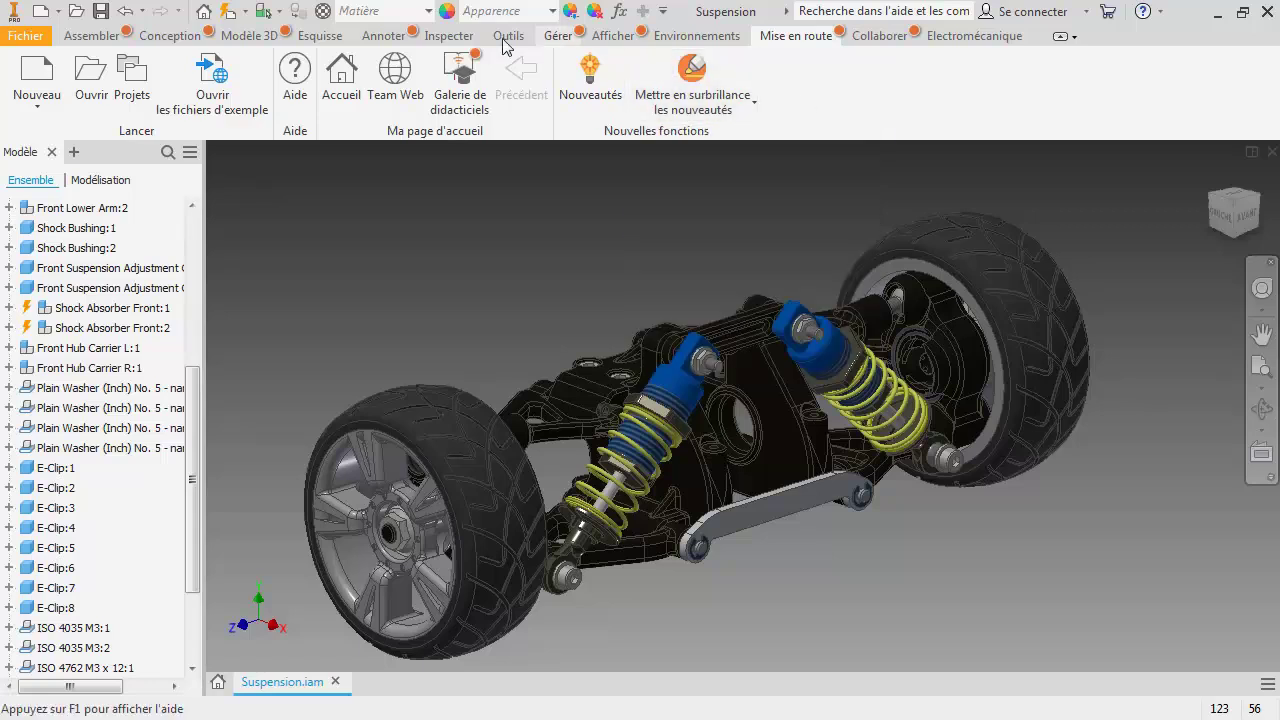
left_click(392, 36)
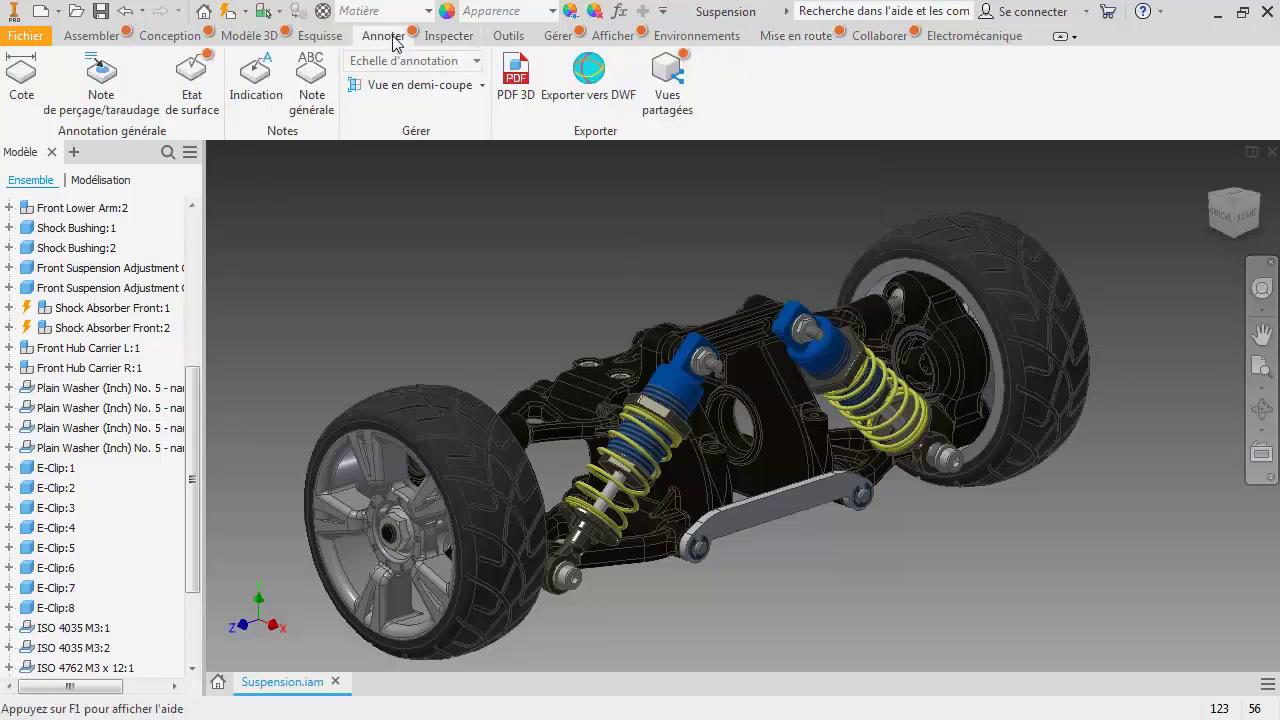
left_click(180, 72)
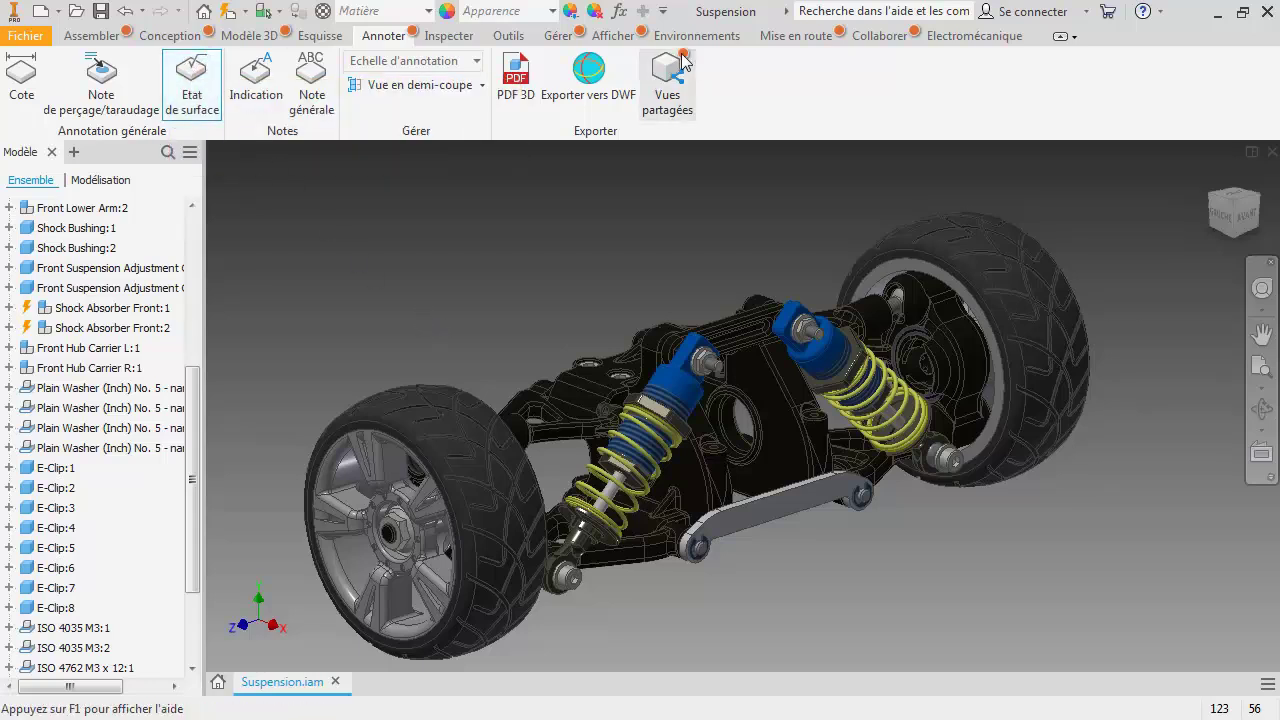
- Turn off automatic hiding (Masquer automatiquement) for the new-feature highlights
left_click(796, 36)
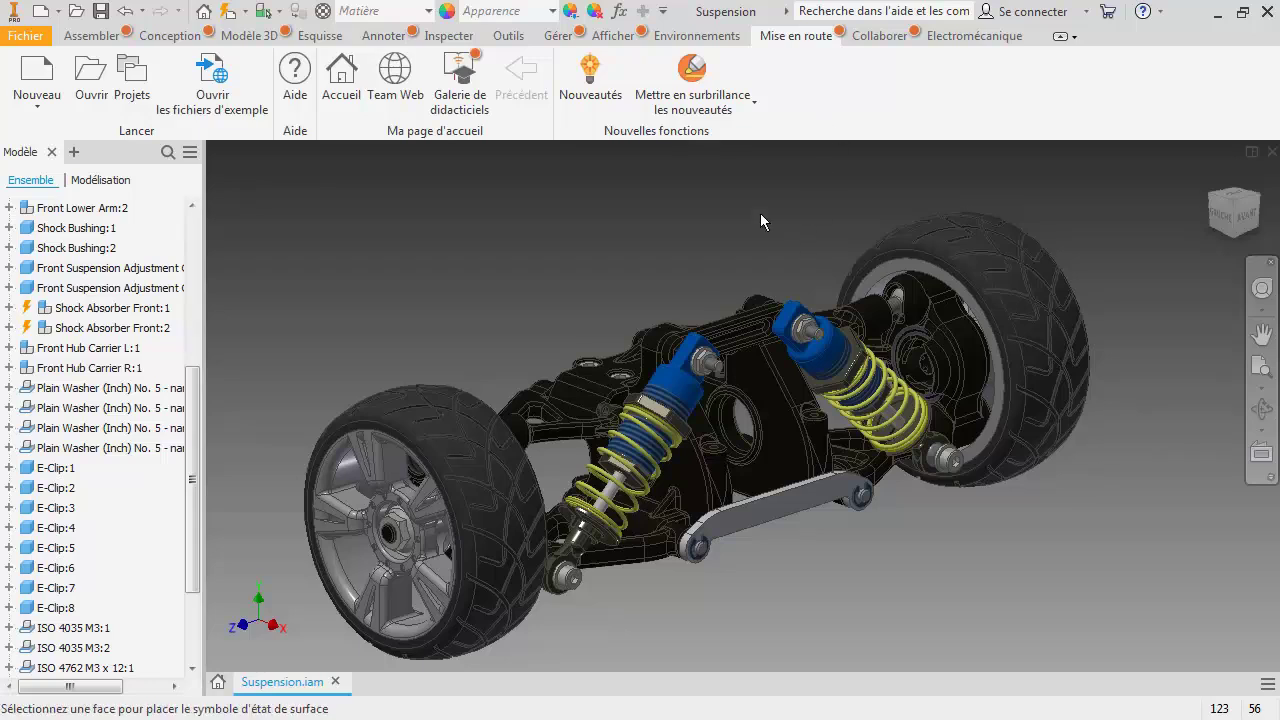
left_click(750, 112)
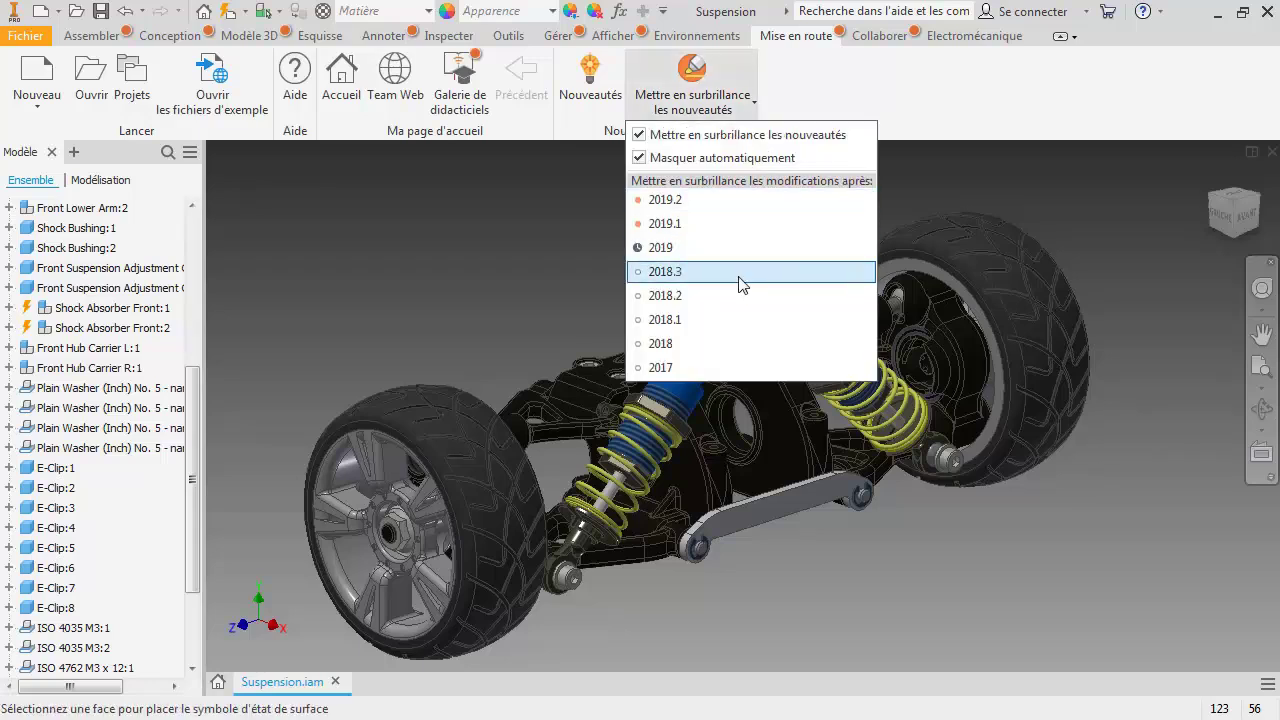
left_click(642, 160)
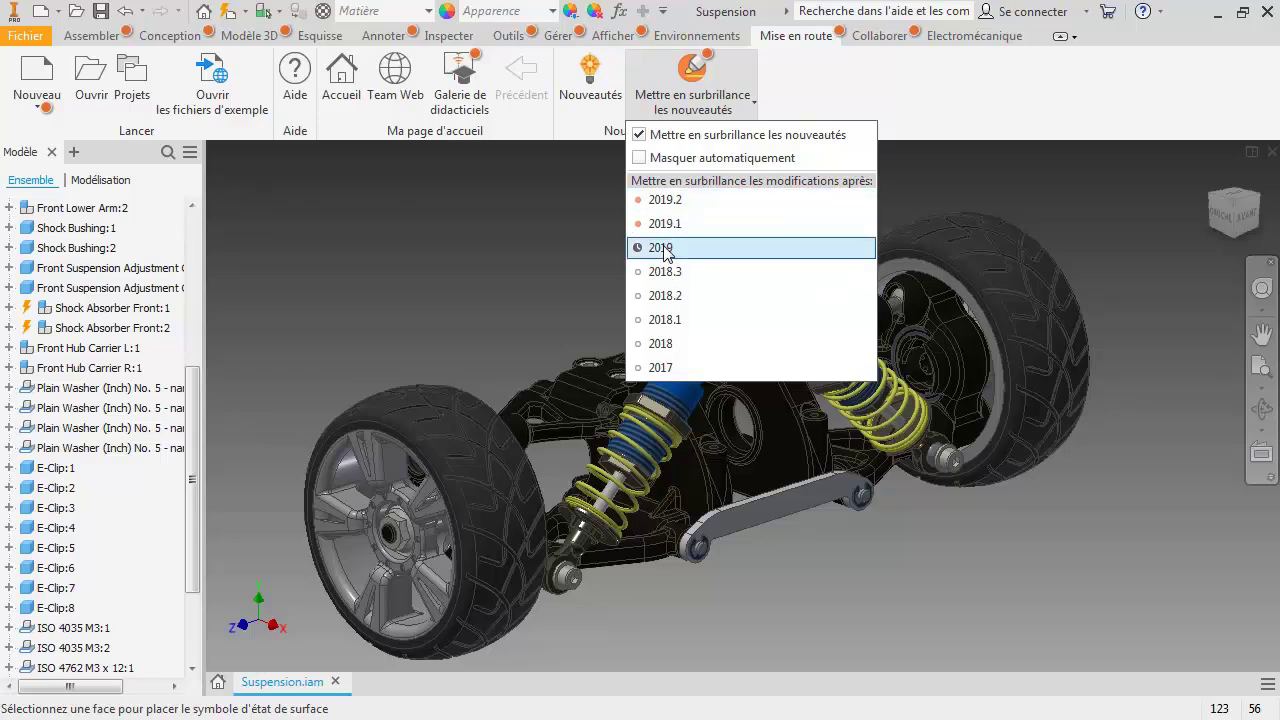
- Try highlighting the changes made after version 2017 and after version 2019.1
left_click(677, 369)
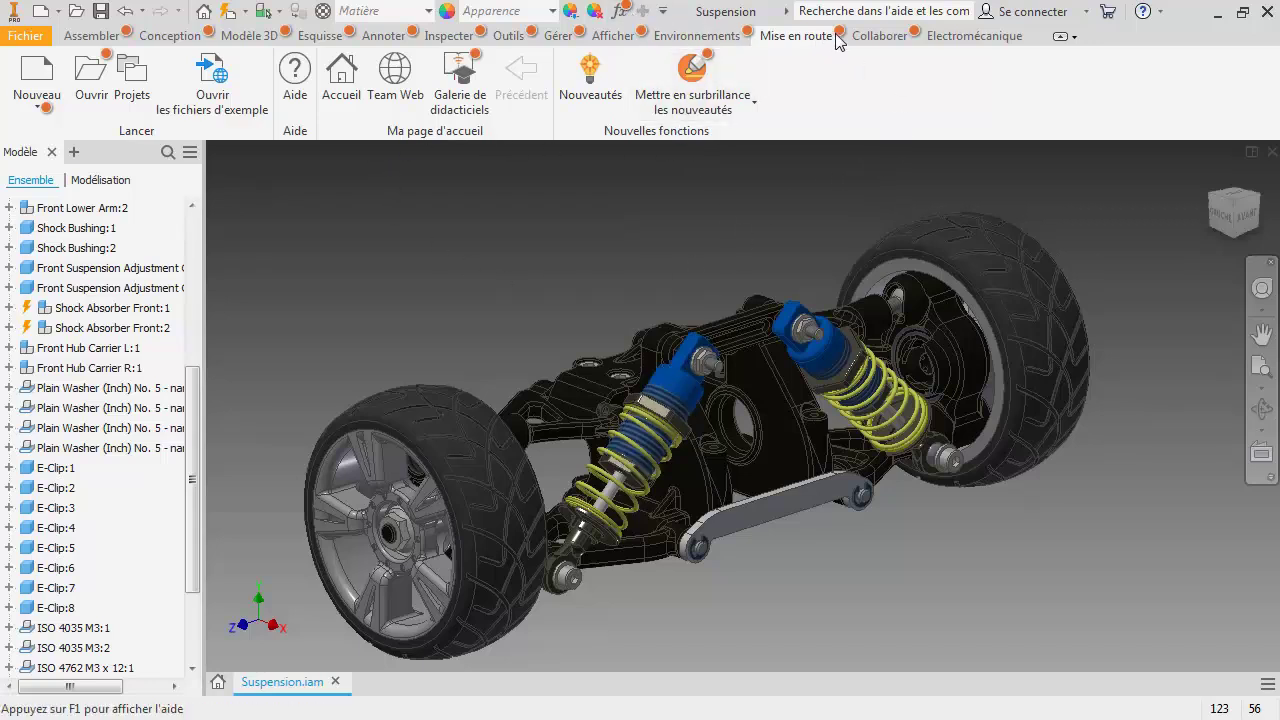
left_click(752, 102)
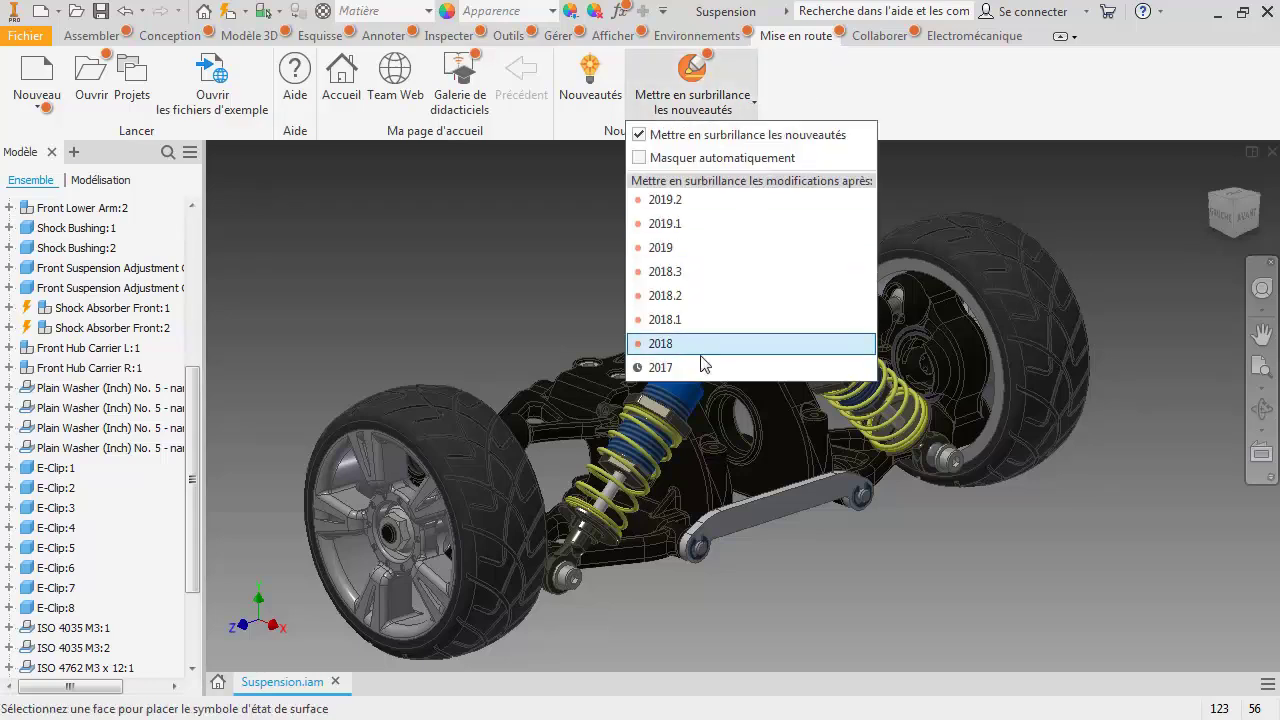
left_click(681, 224)
- Set the new-feature highlighting to show changes made after version 2019
left_click(722, 112)
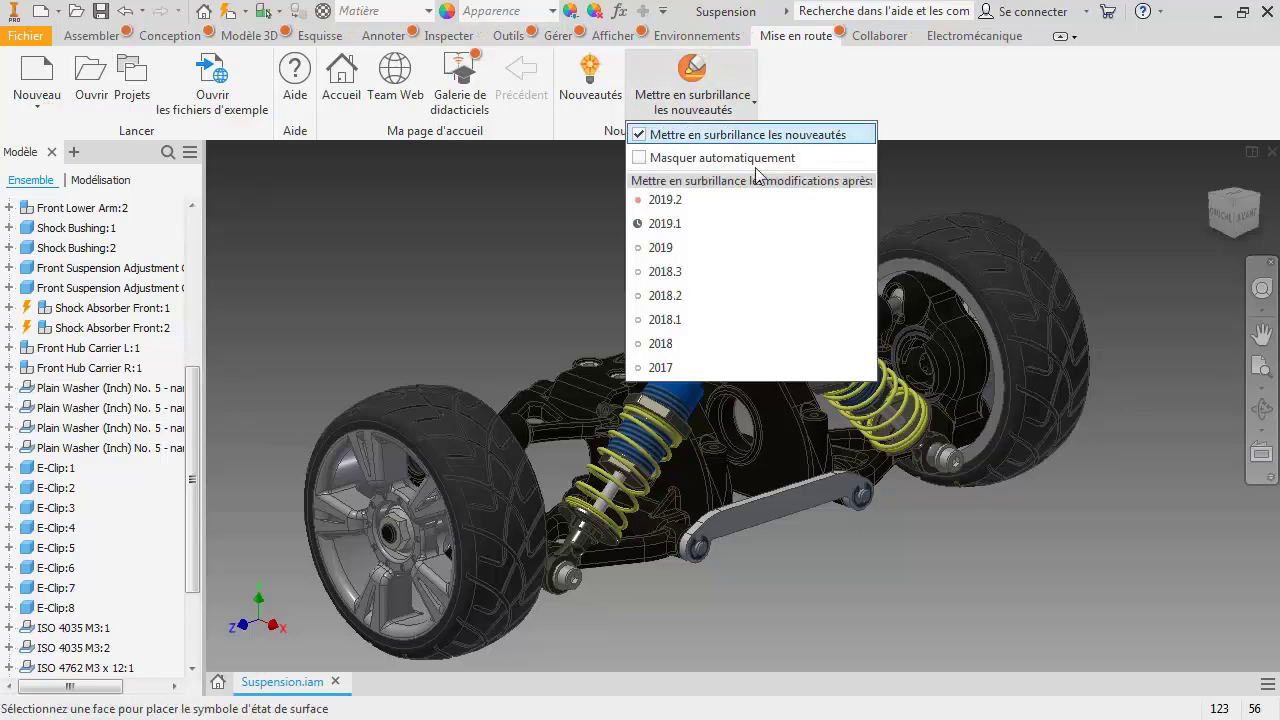
left_click(659, 249)
left_click(722, 110)
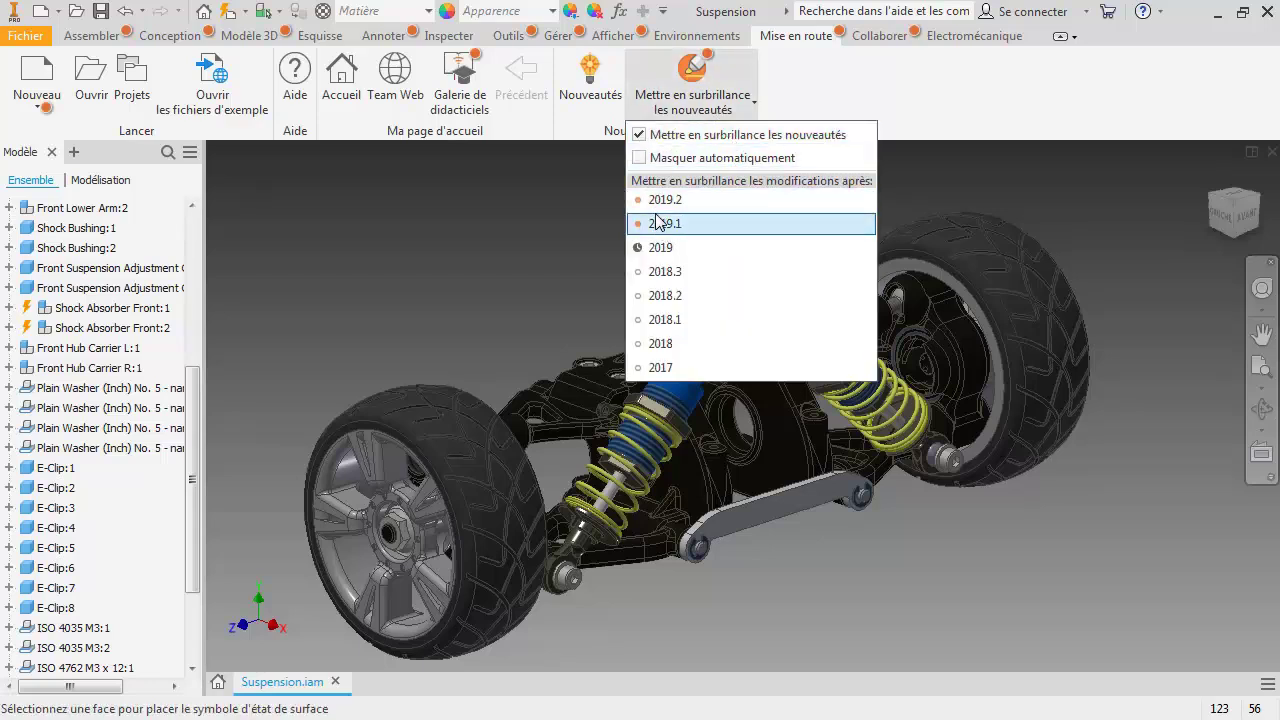
left_click(910, 106)
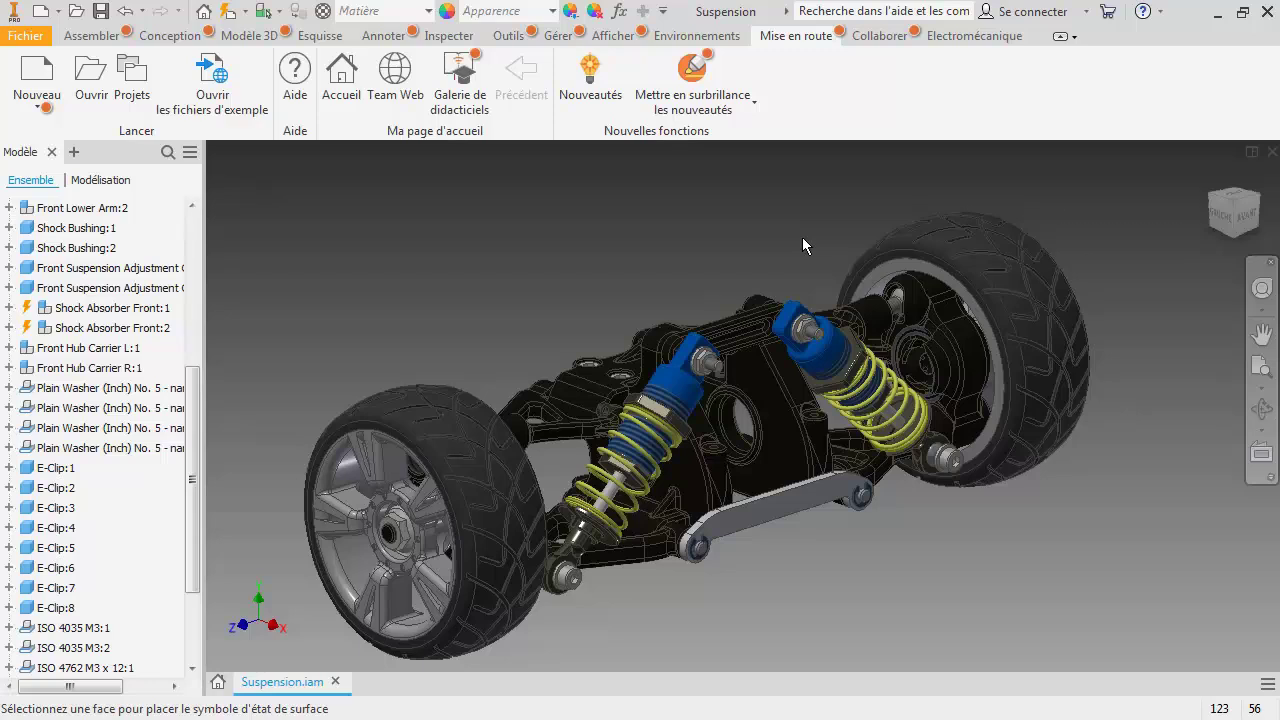
right_click(608, 211)
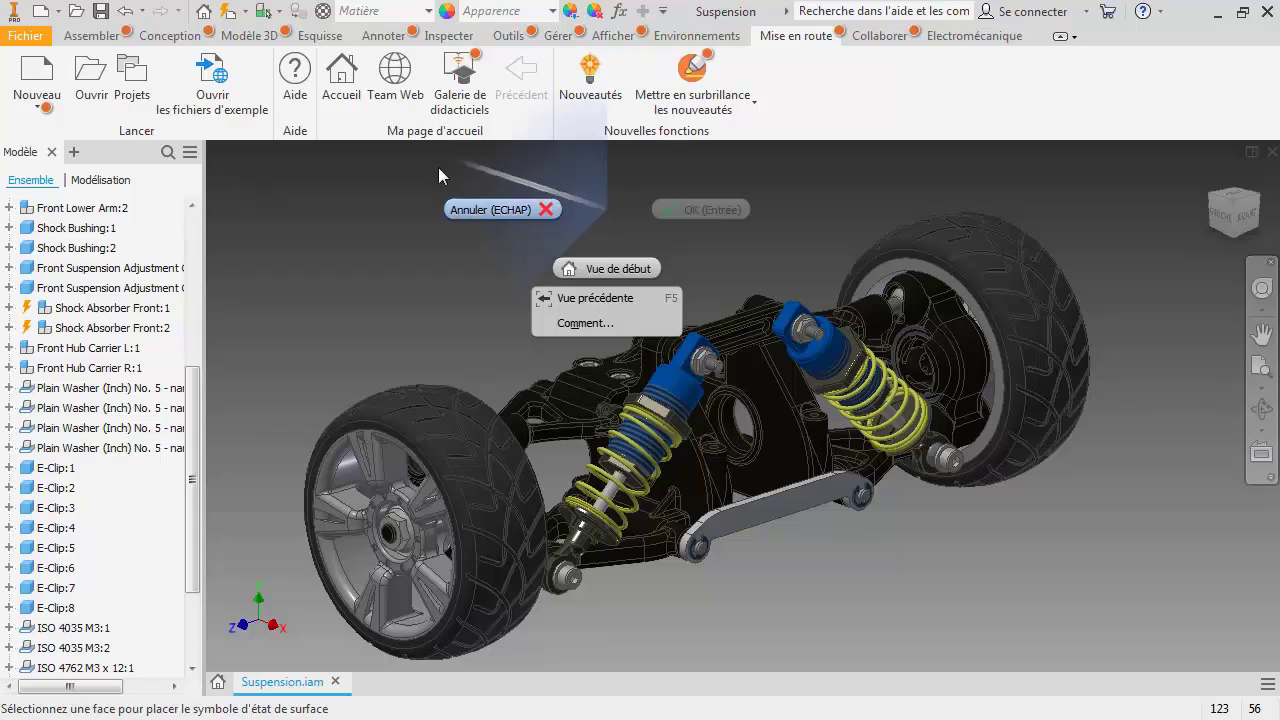
left_click(824, 162)
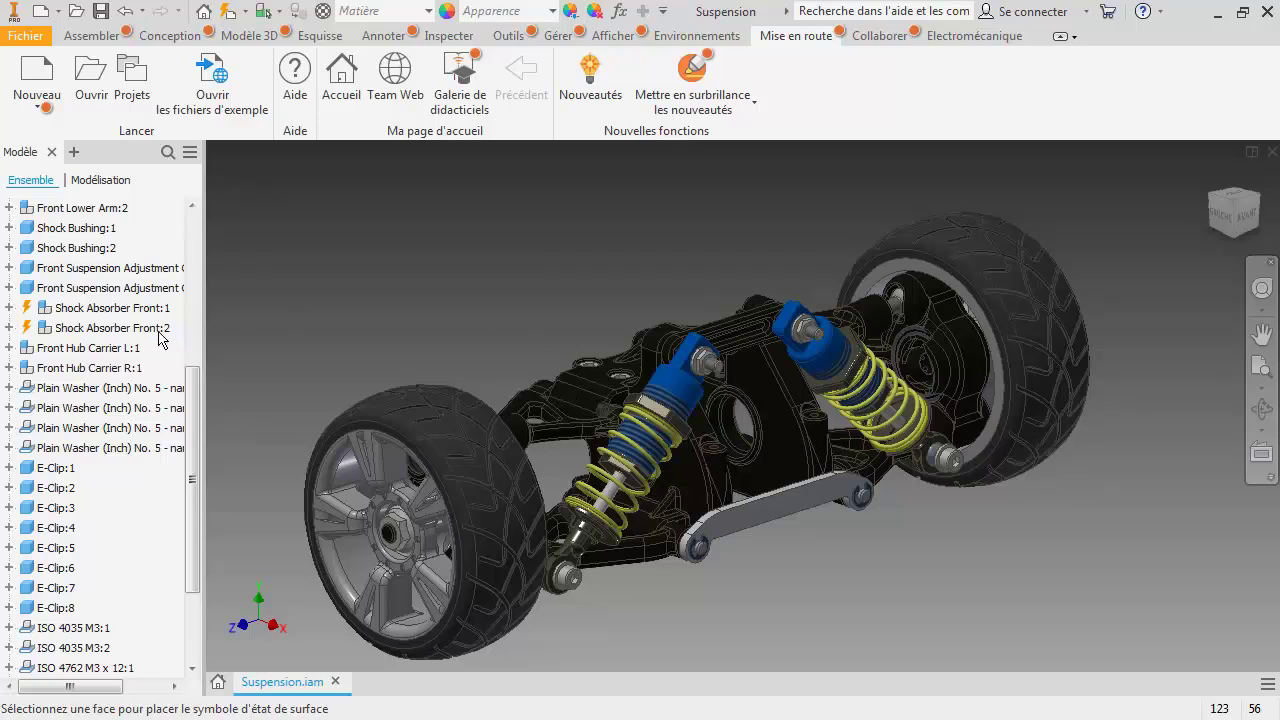
- Make the Mate:8 relationship of front Upper arm:1 visible in the assembly
left_click_drag(195, 436, 183, 351)
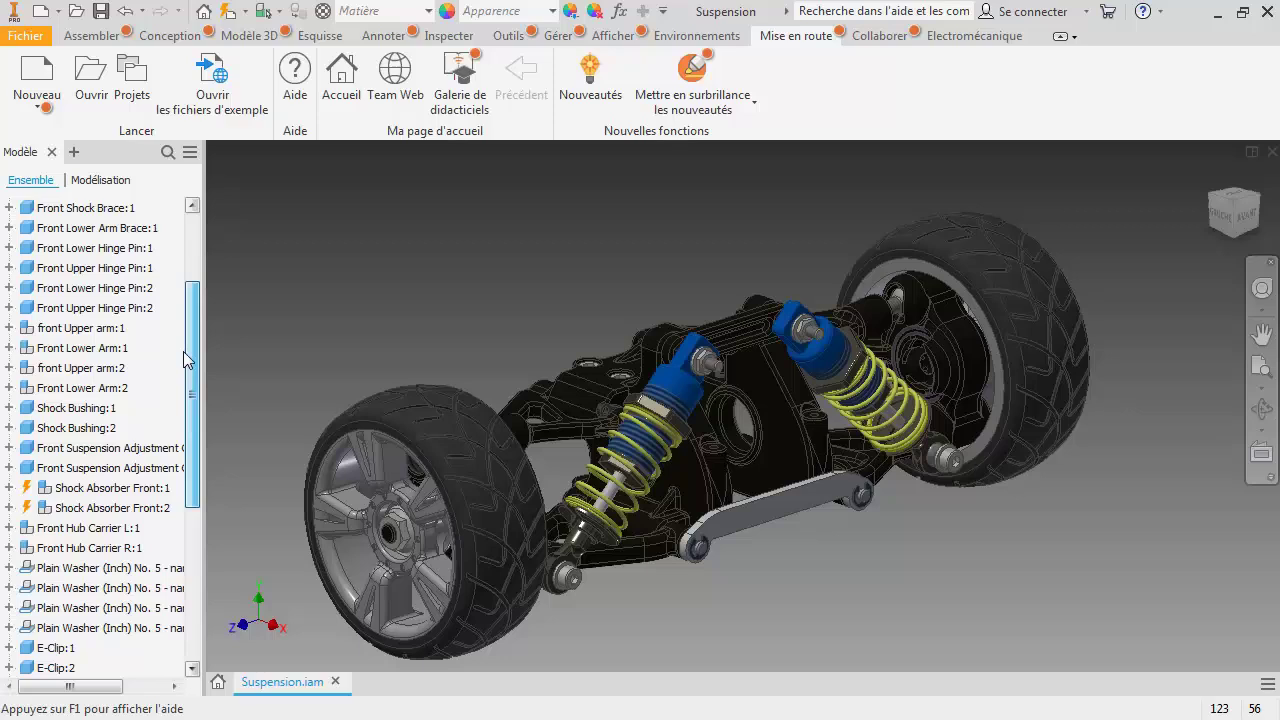
left_click(9, 328)
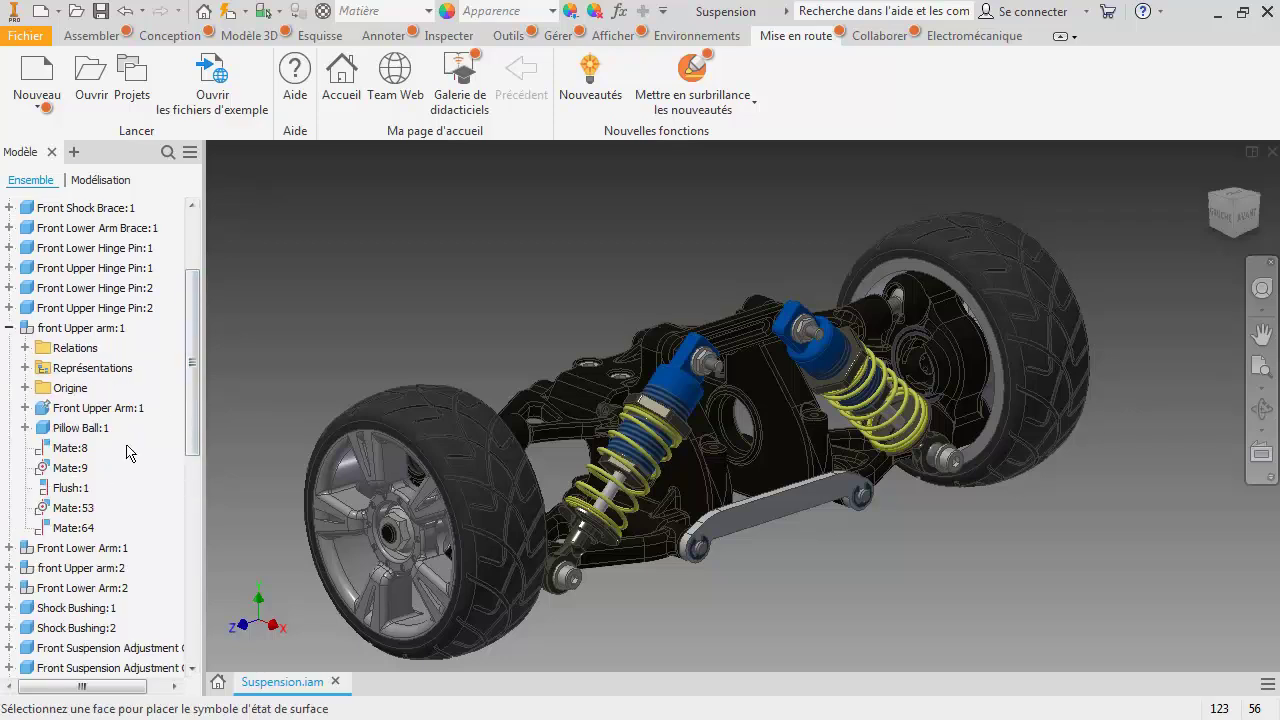
right_click(70, 452)
left_click(68, 448)
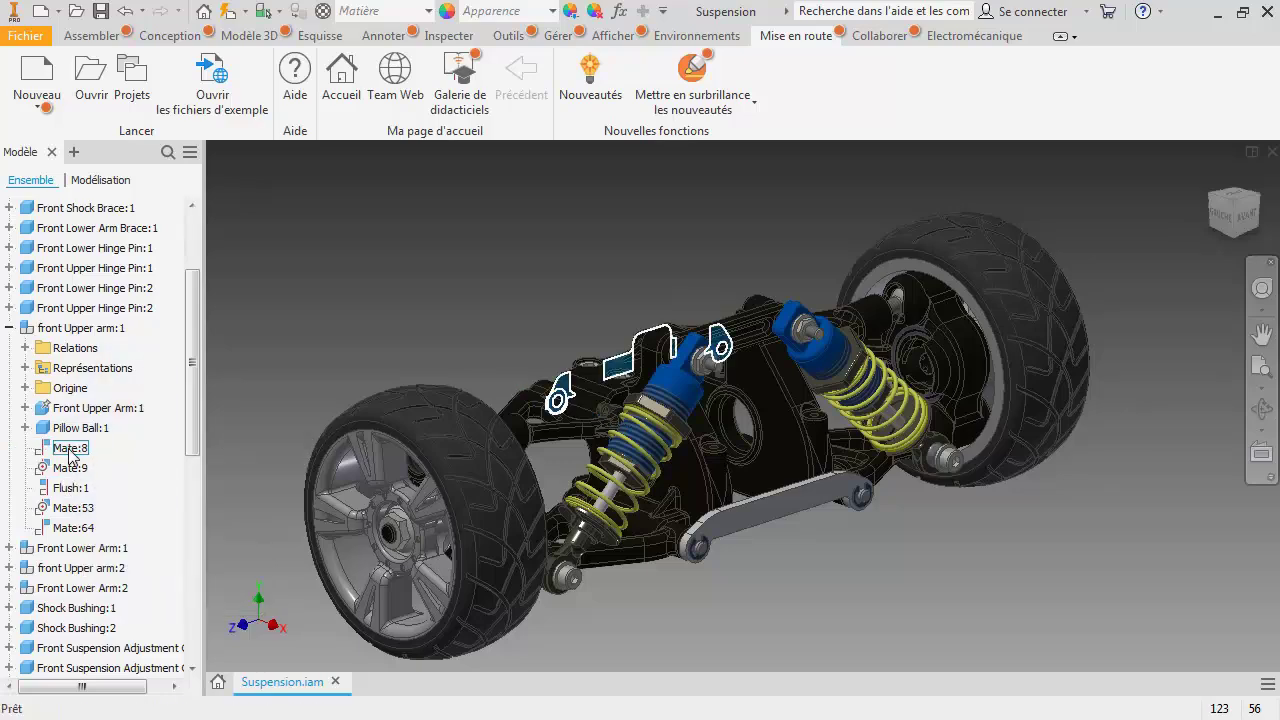
right_click(68, 448)
left_click(130, 628)
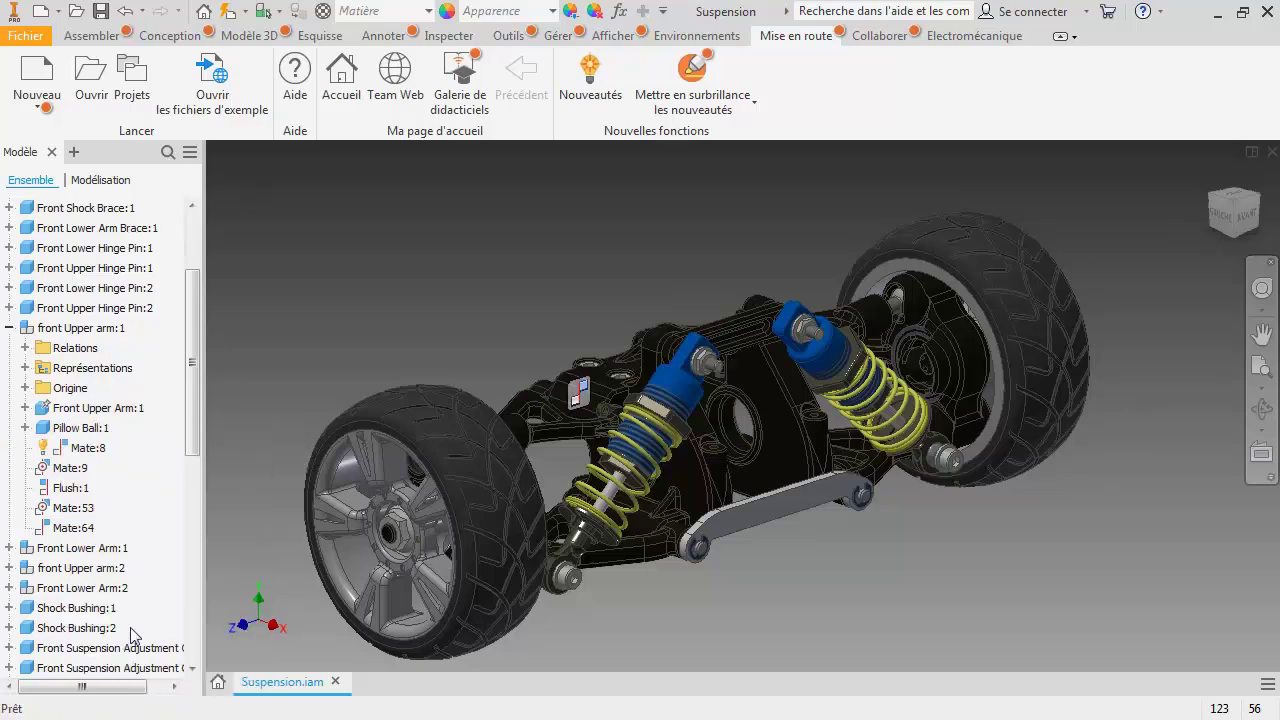
- View the Drive (Piloter) settings of the Mate:8 relationship through its glyph, and close them without driving it
right_click(578, 405)
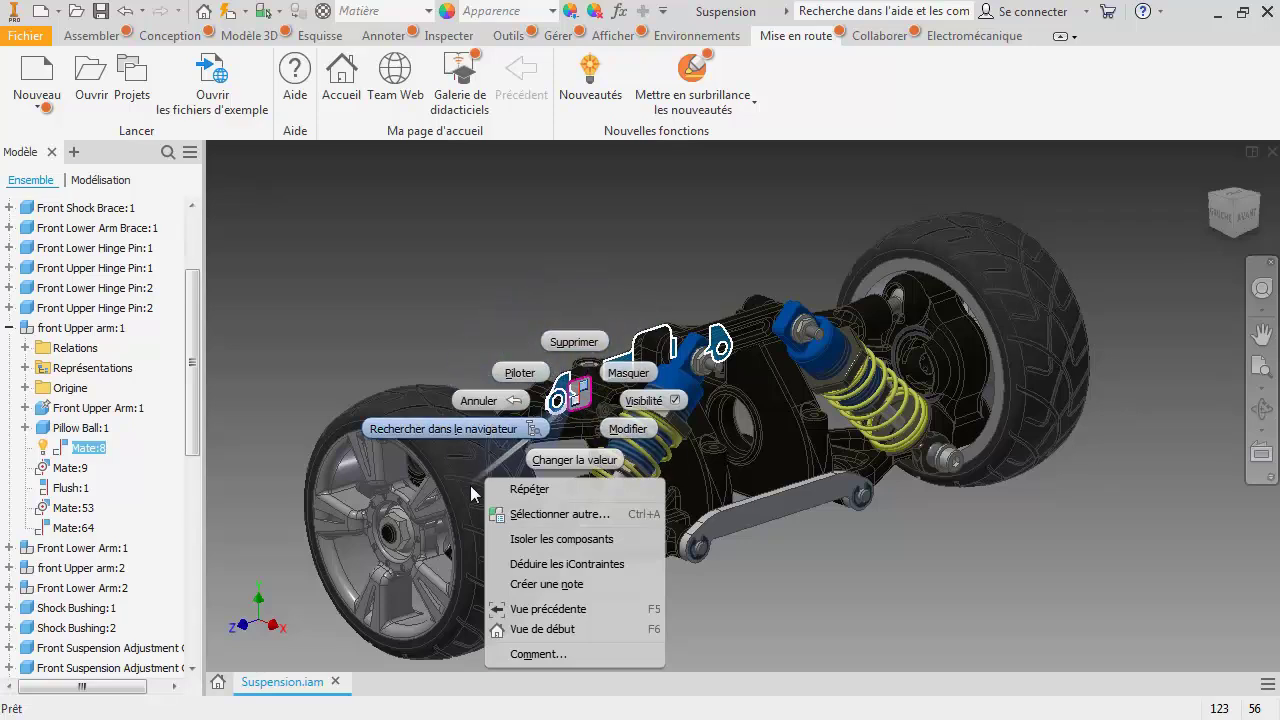
left_click(537, 376)
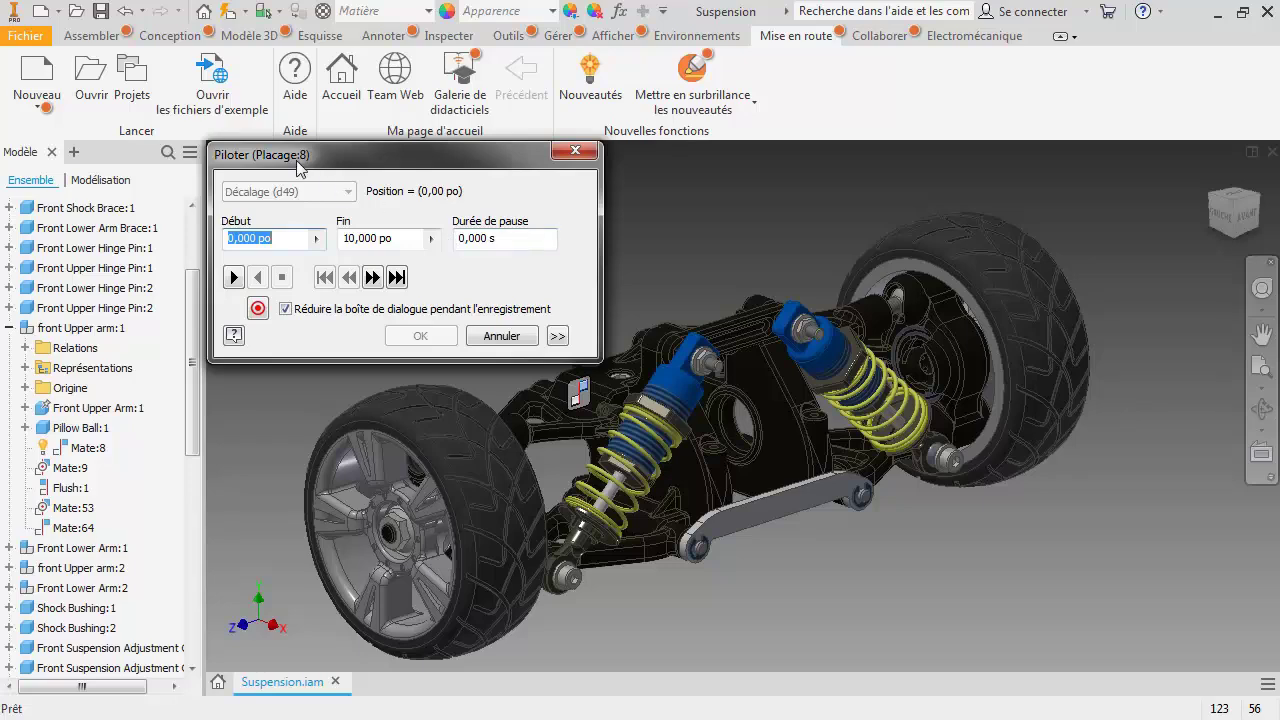
left_click(575, 153)
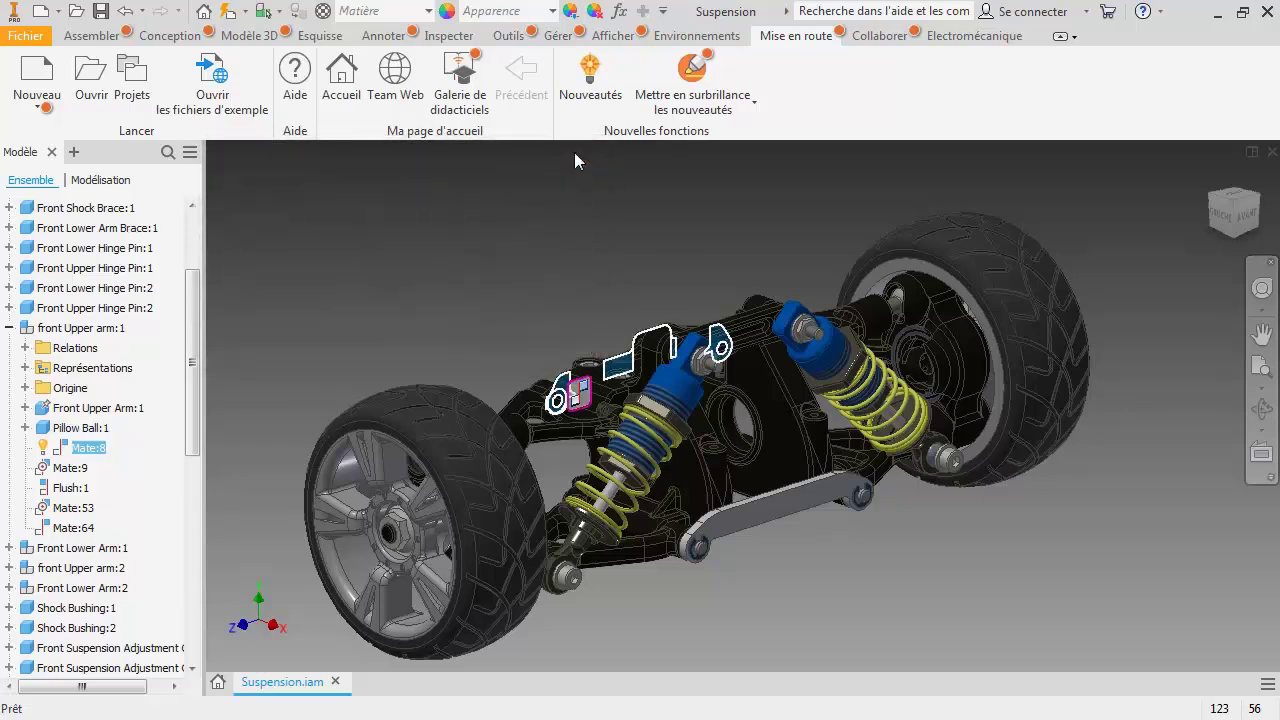
left_click(522, 215)
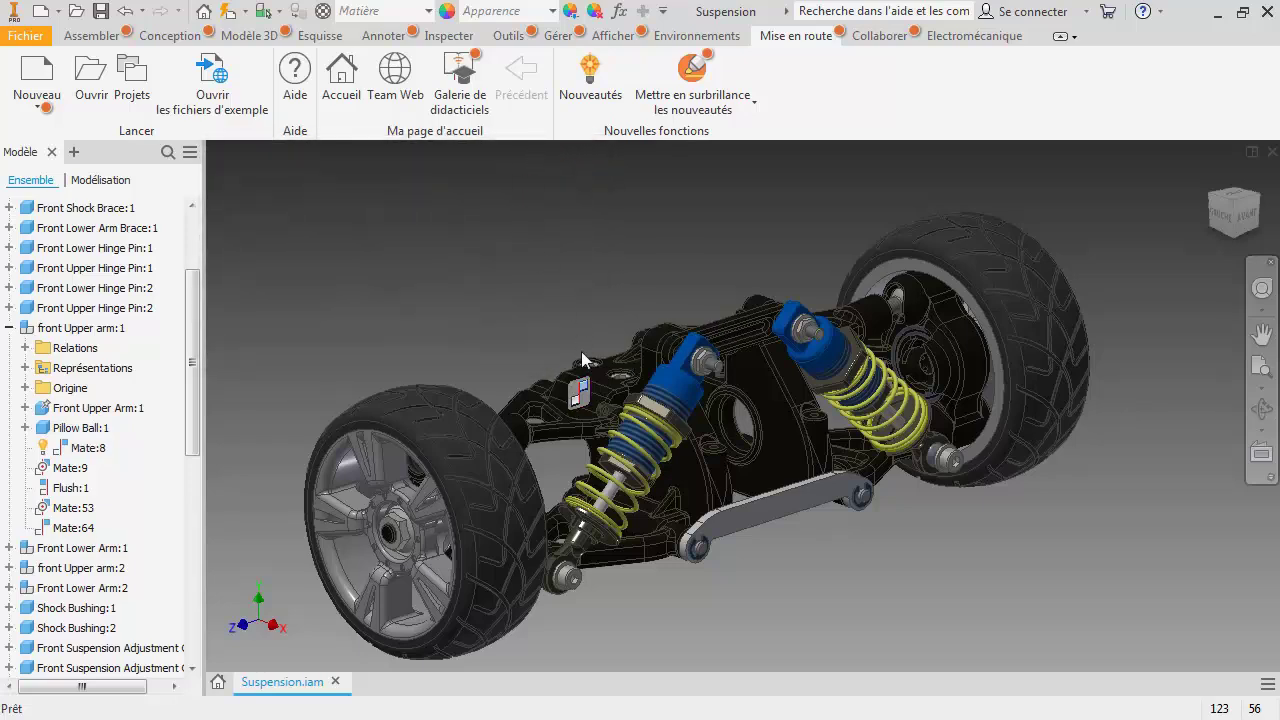
right_click(617, 390)
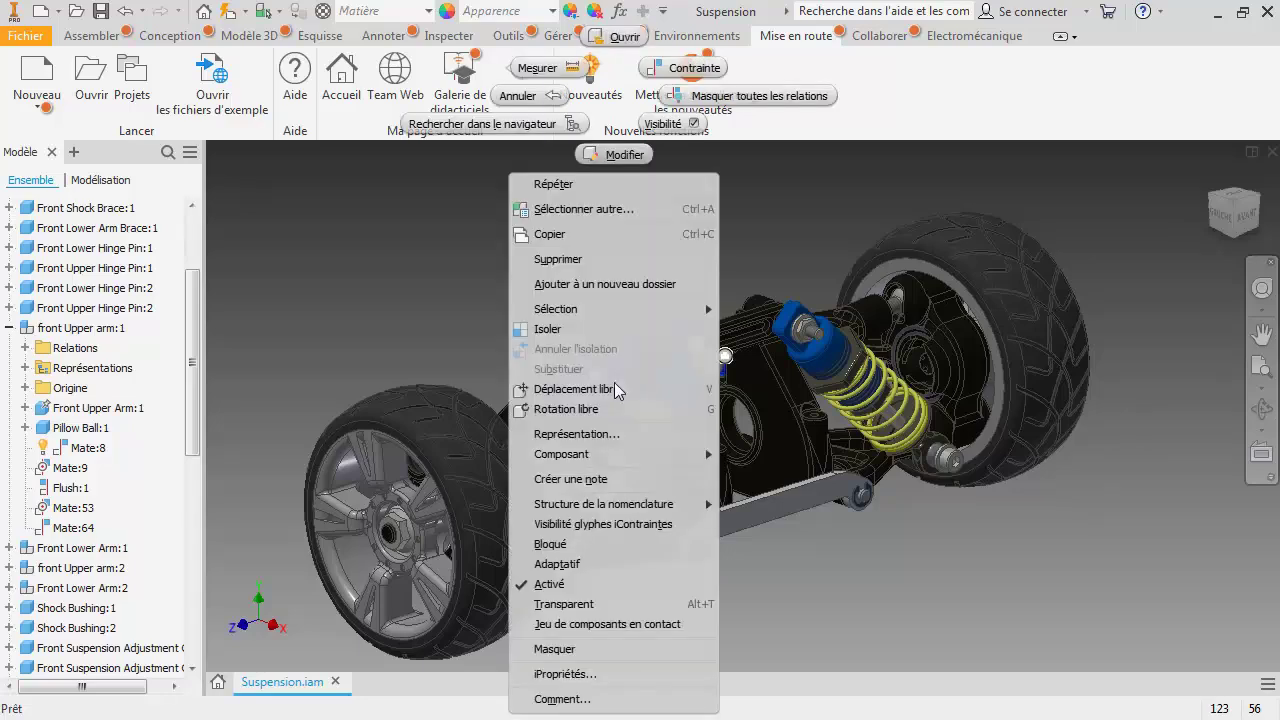
left_click(619, 158)
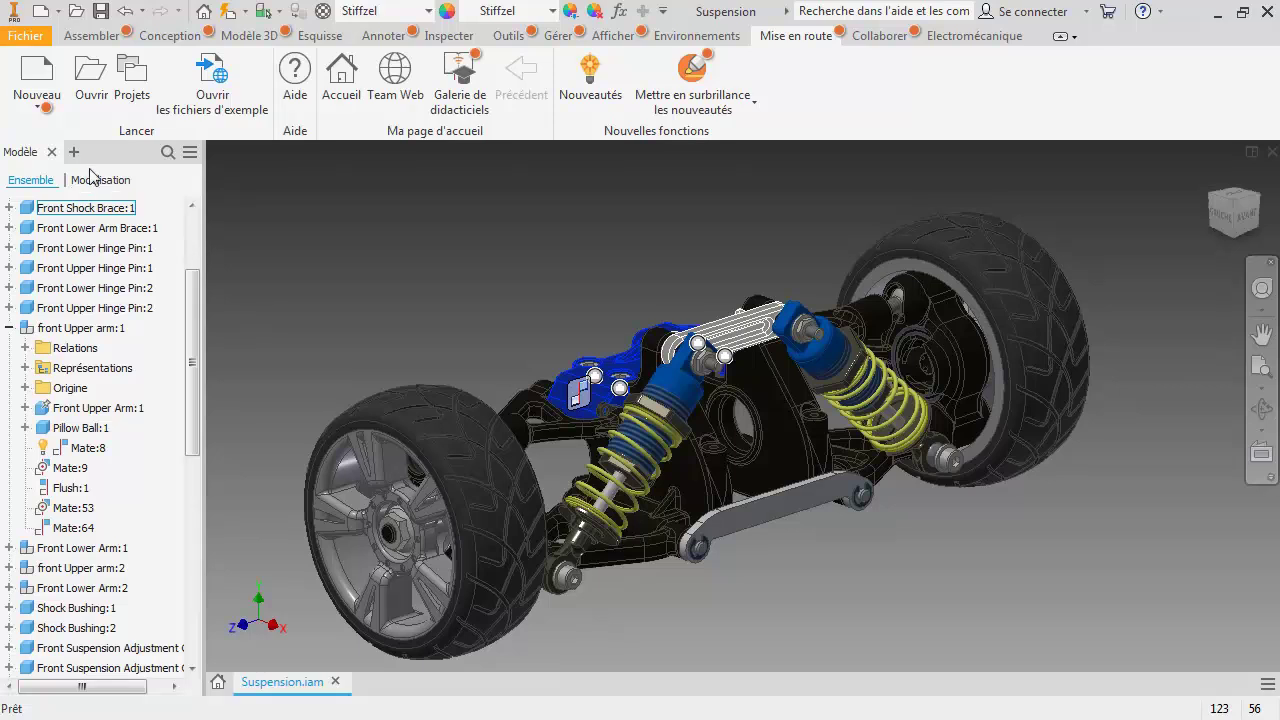
- In the modeling view of the browser, make Esquisse2 under Extrusion1 of Front Upper Hinge Pin:1 visible
left_click(92, 180)
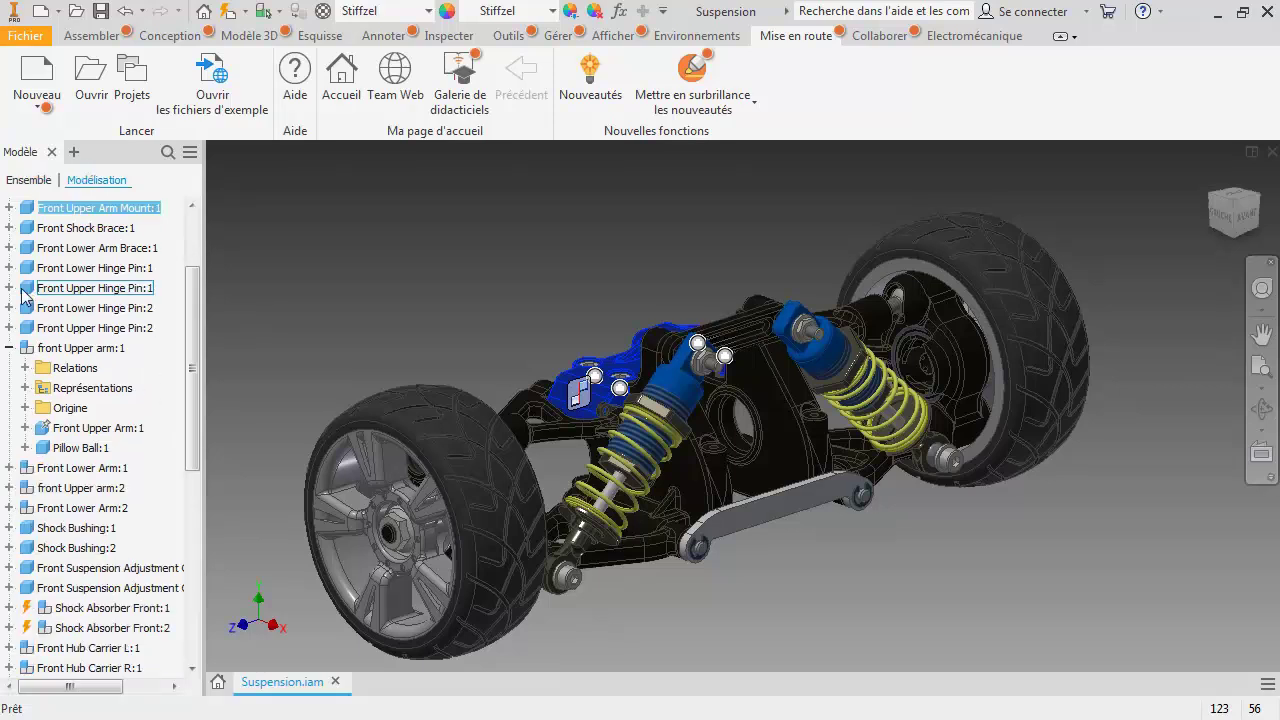
left_click(9, 288)
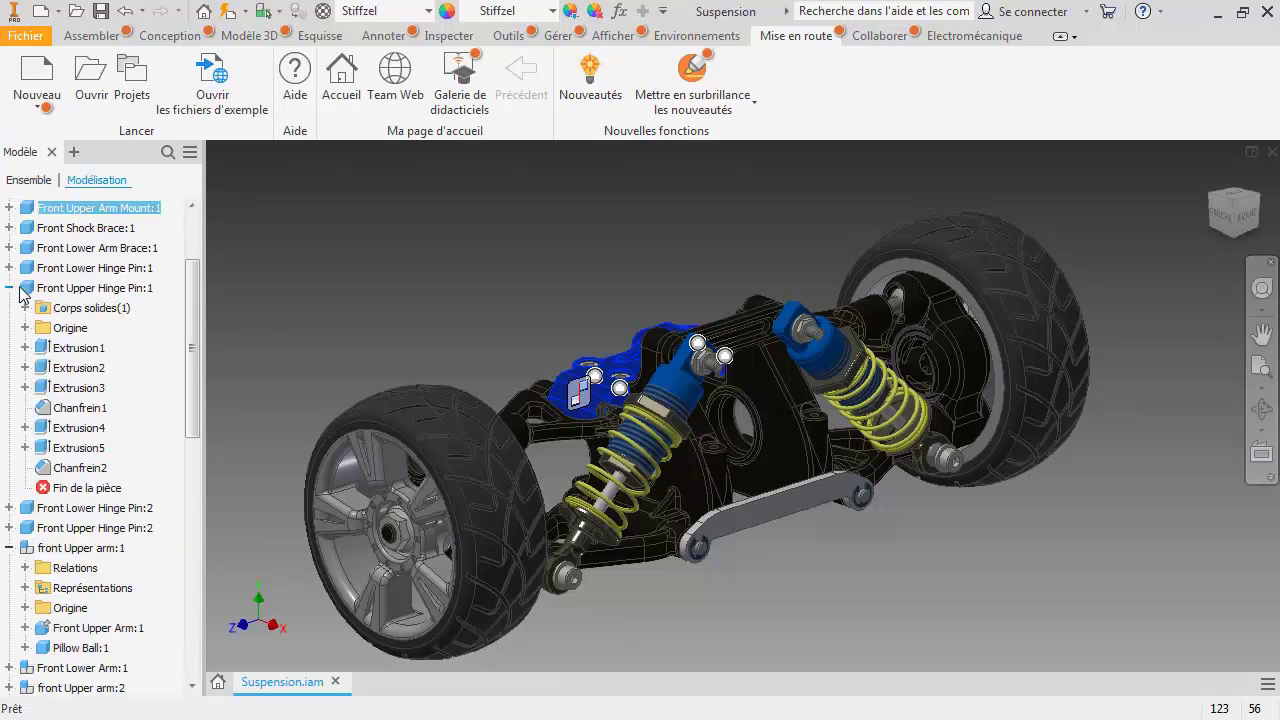
left_click(25, 348)
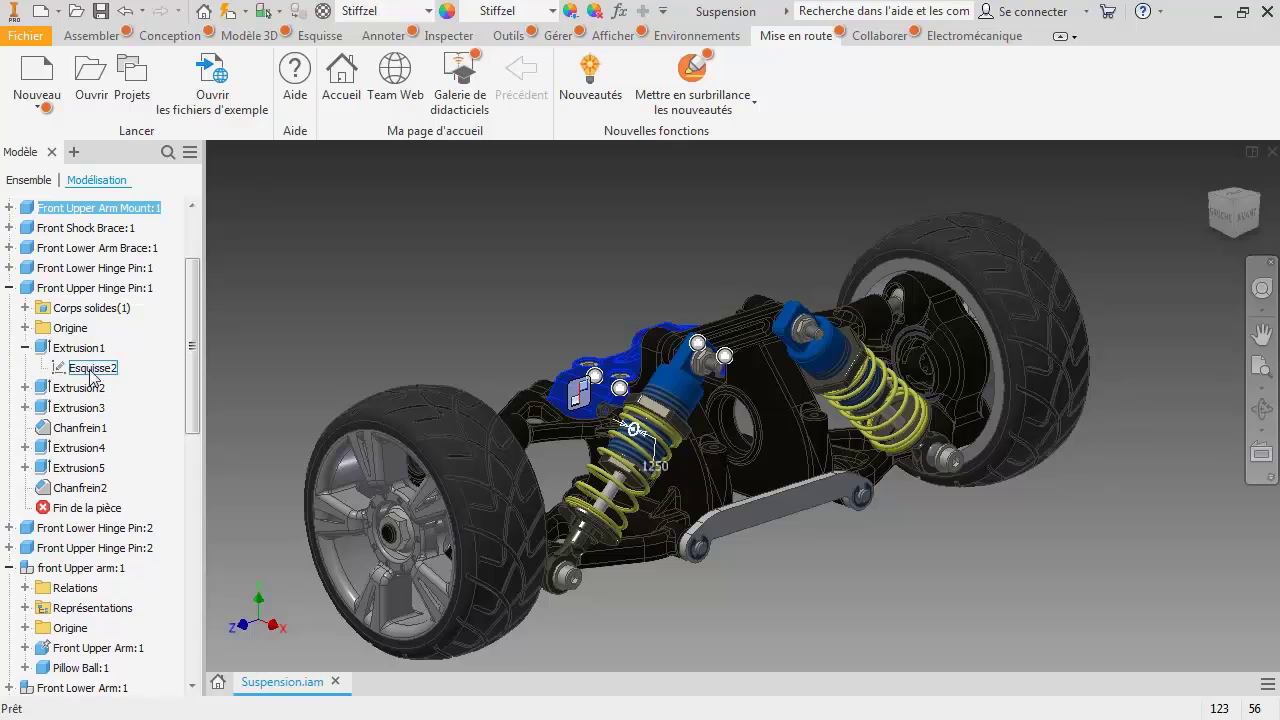
left_click(90, 371)
right_click(93, 375)
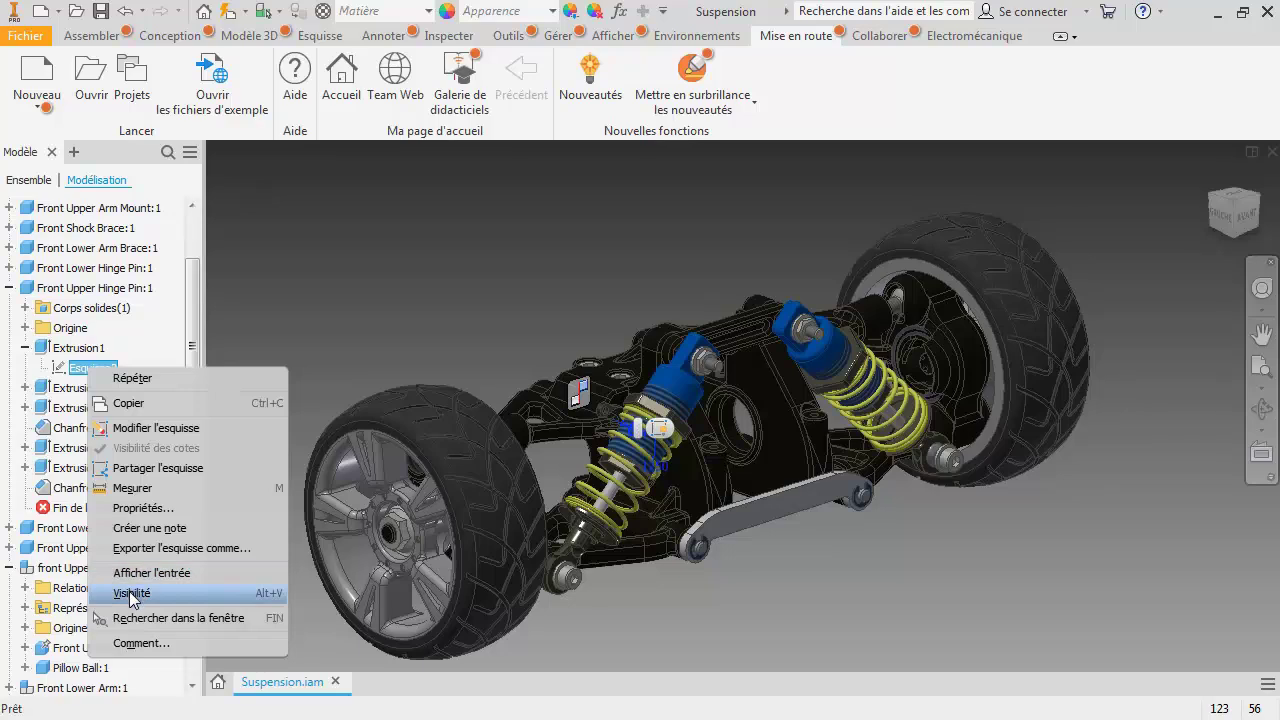
left_click(131, 594)
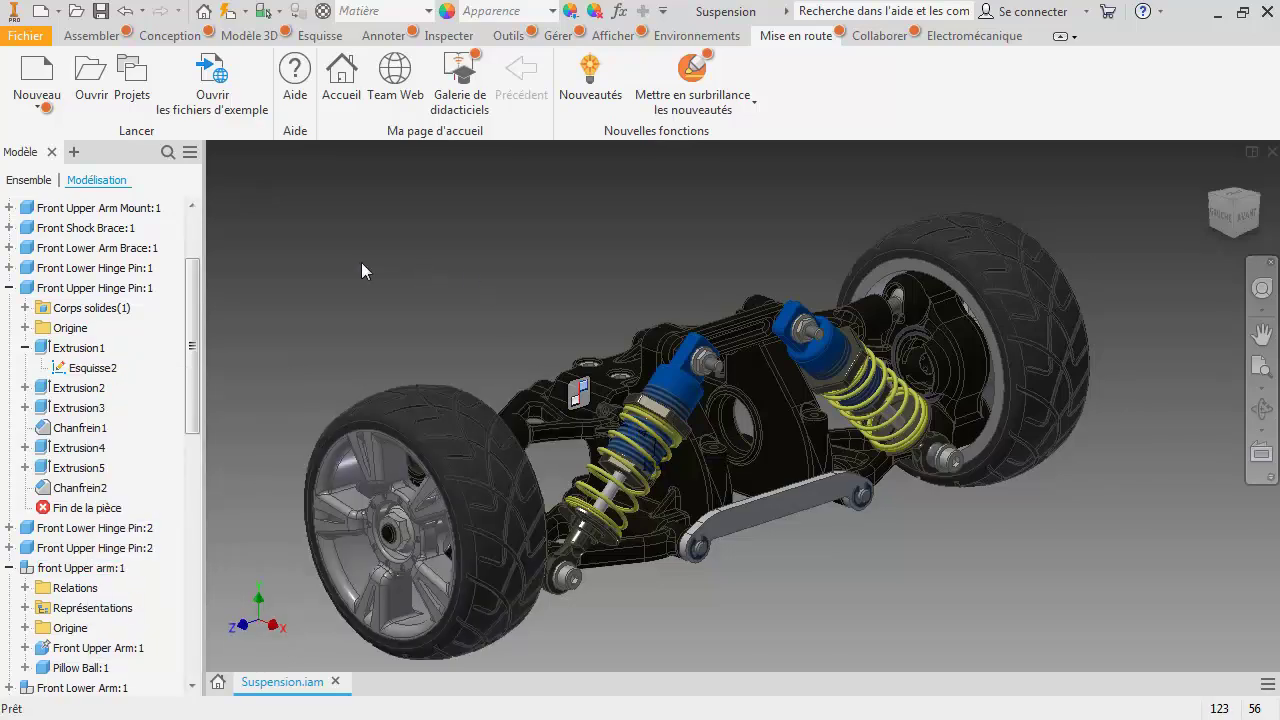
- Examine the displayed Esquisse2 close up and review its context commands, dismissing them without a choice
scroll(660, 424, "up", 8)
scroll(658, 392, "down", 10)
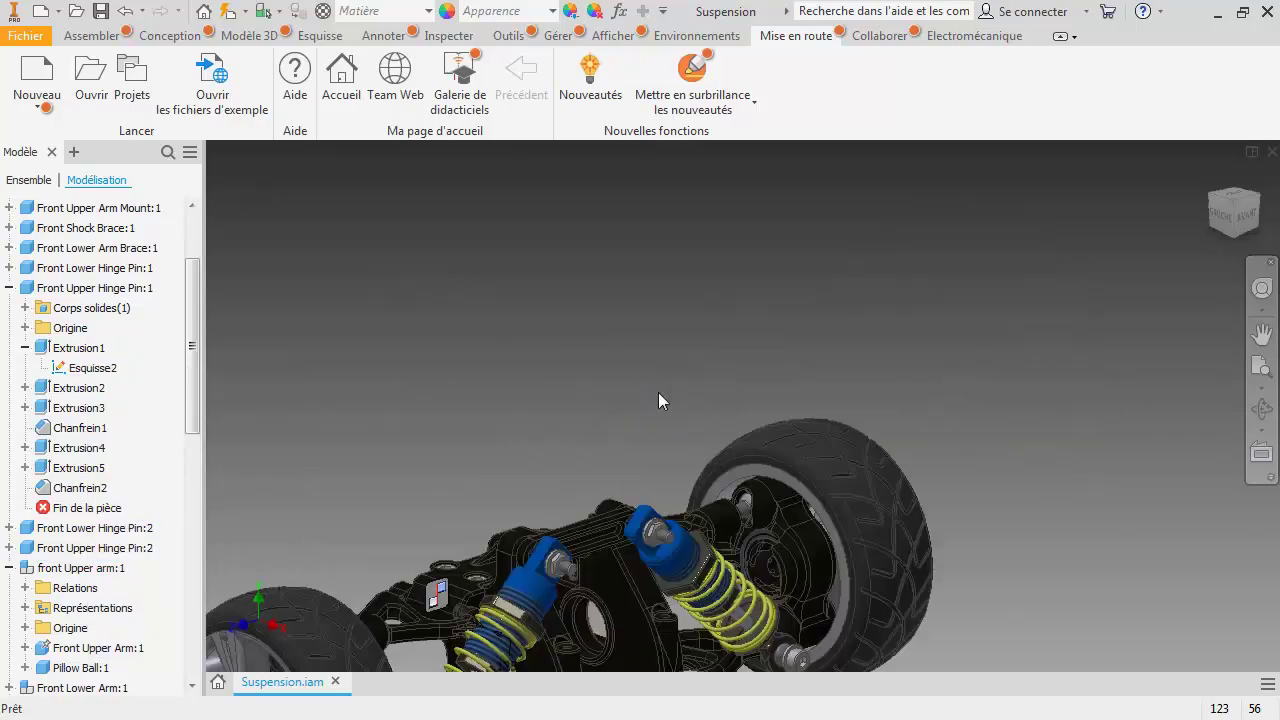
middle_click_drag(604, 494, 656, 255)
middle_click_drag(614, 400, 762, 220)
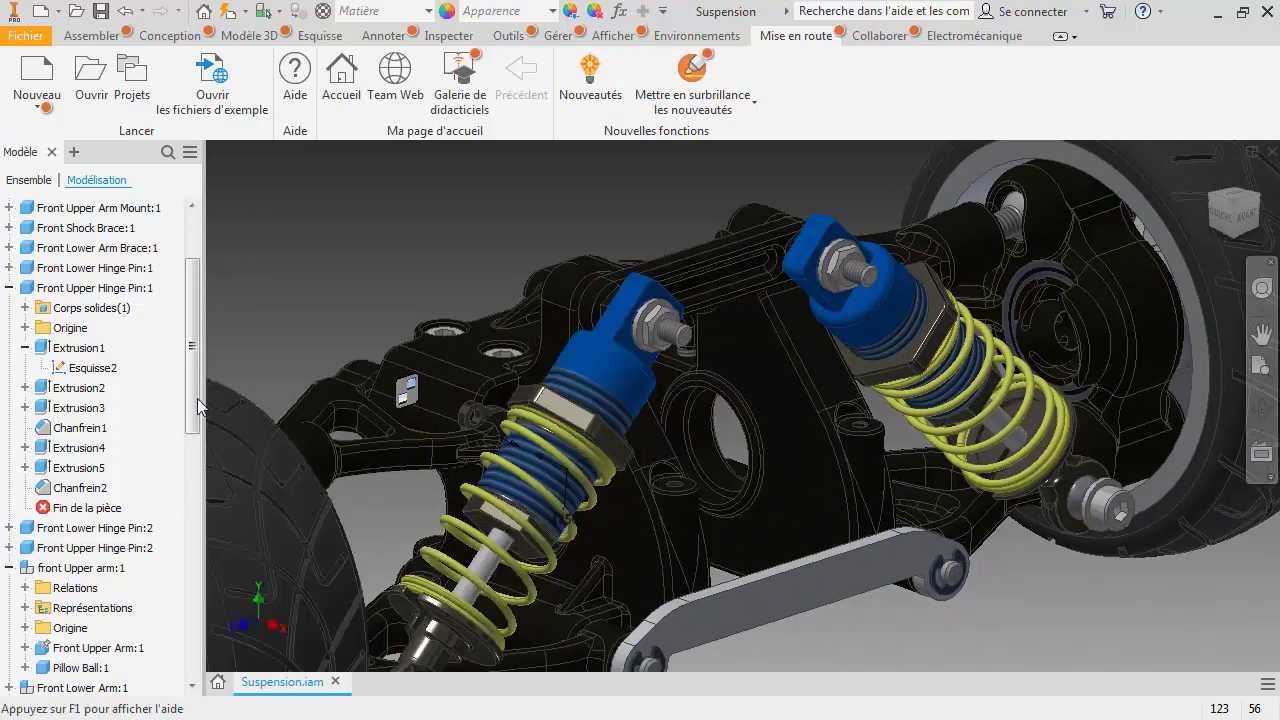
left_click(90, 370)
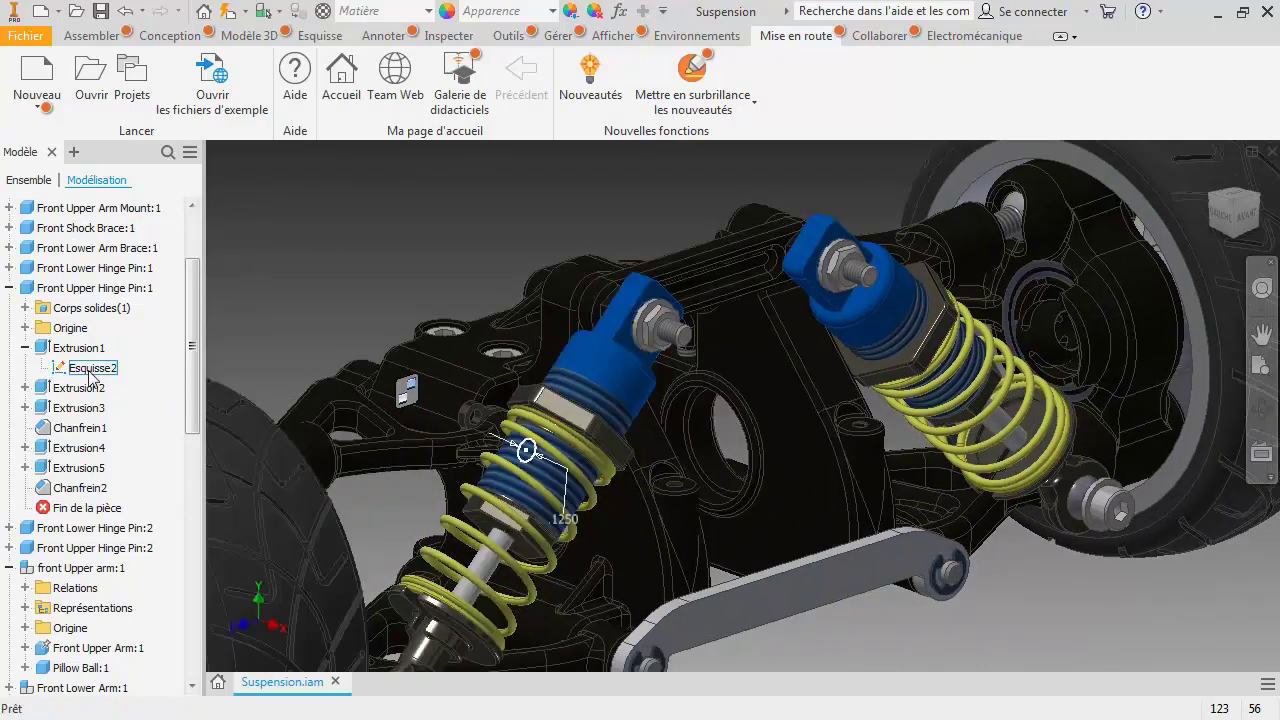
right_click(405, 287)
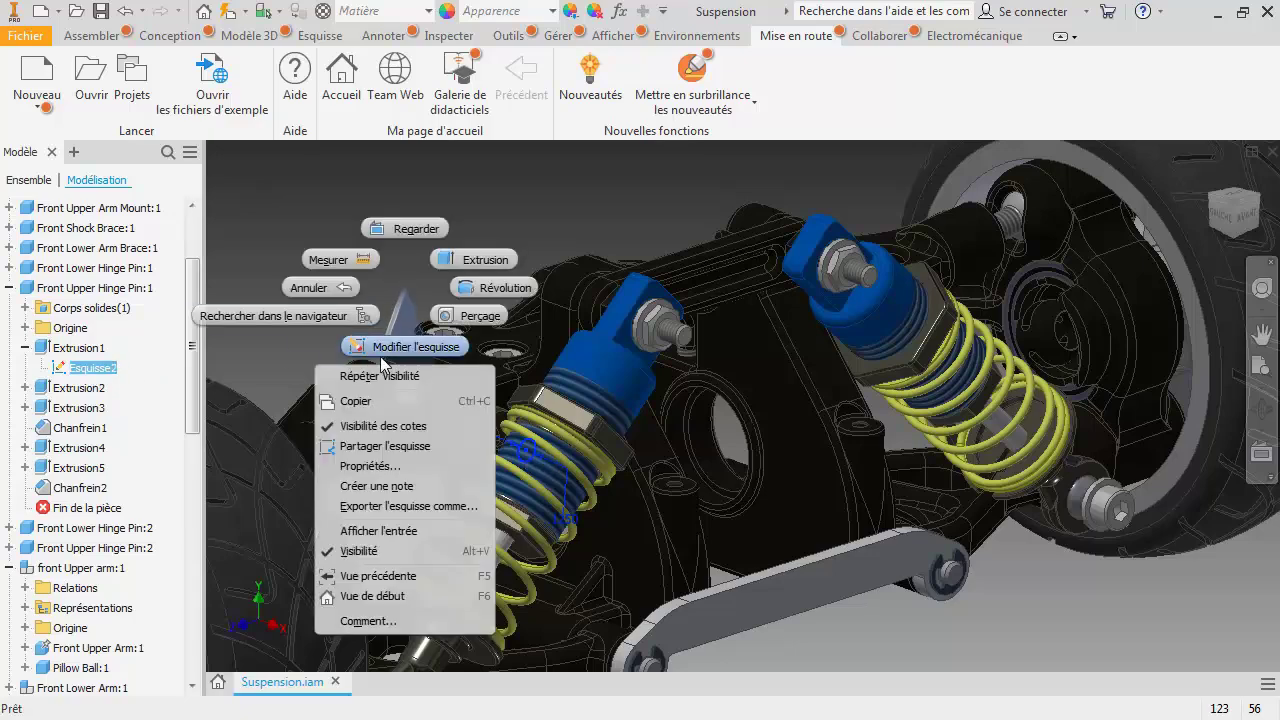
key("Escape")
key("Escape")
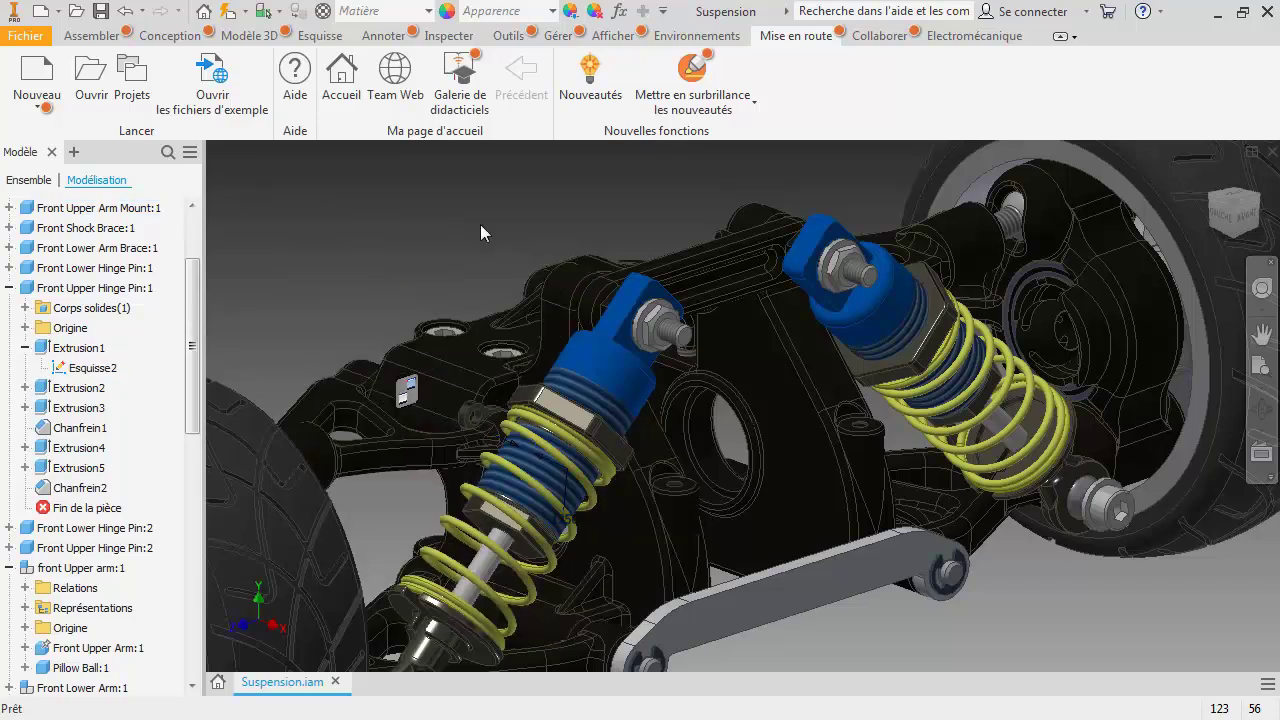
- Review the component selection options in the context commands of Front Upper Arm Mount:1, and clear the selection
right_click(512, 330)
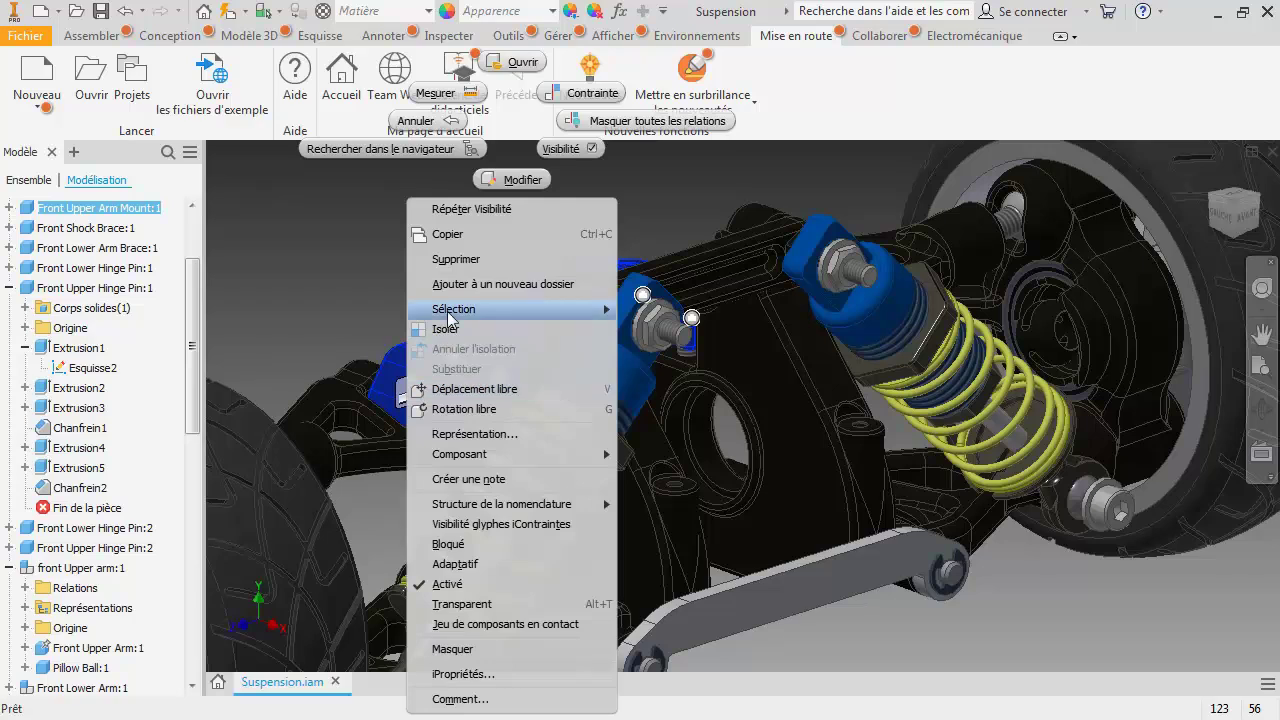
mouse_move(448, 318)
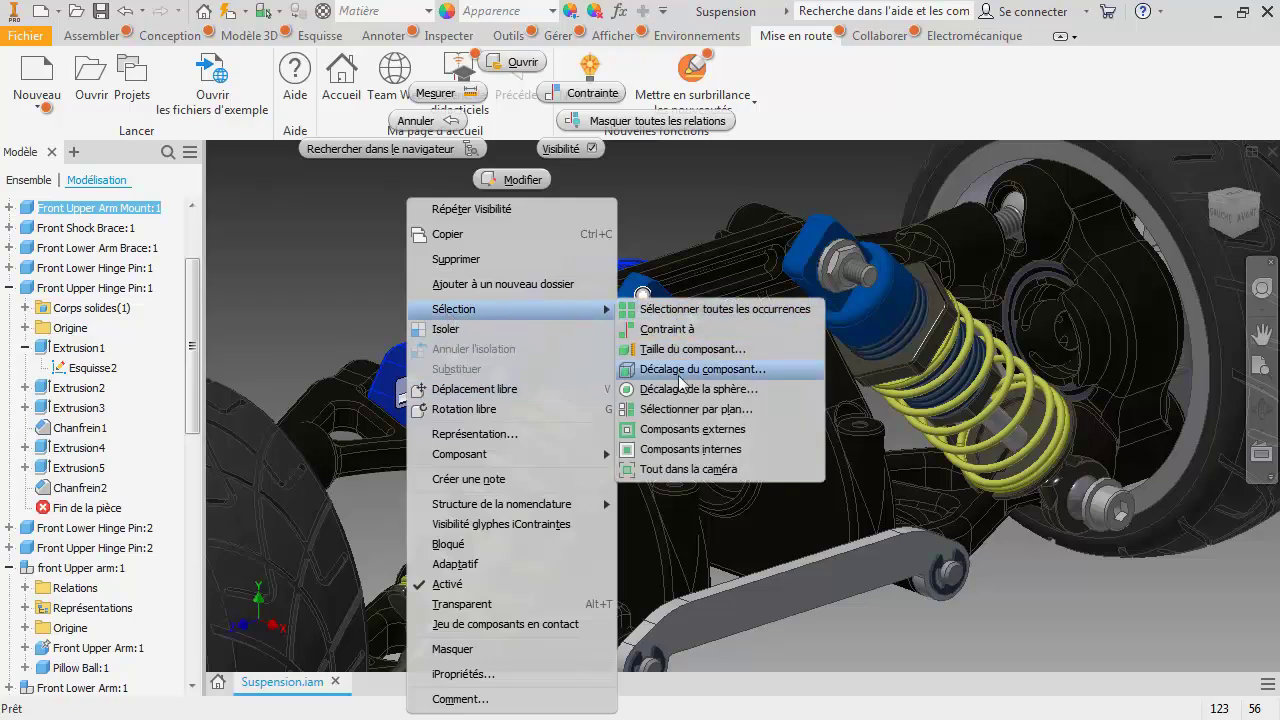
left_click(687, 469)
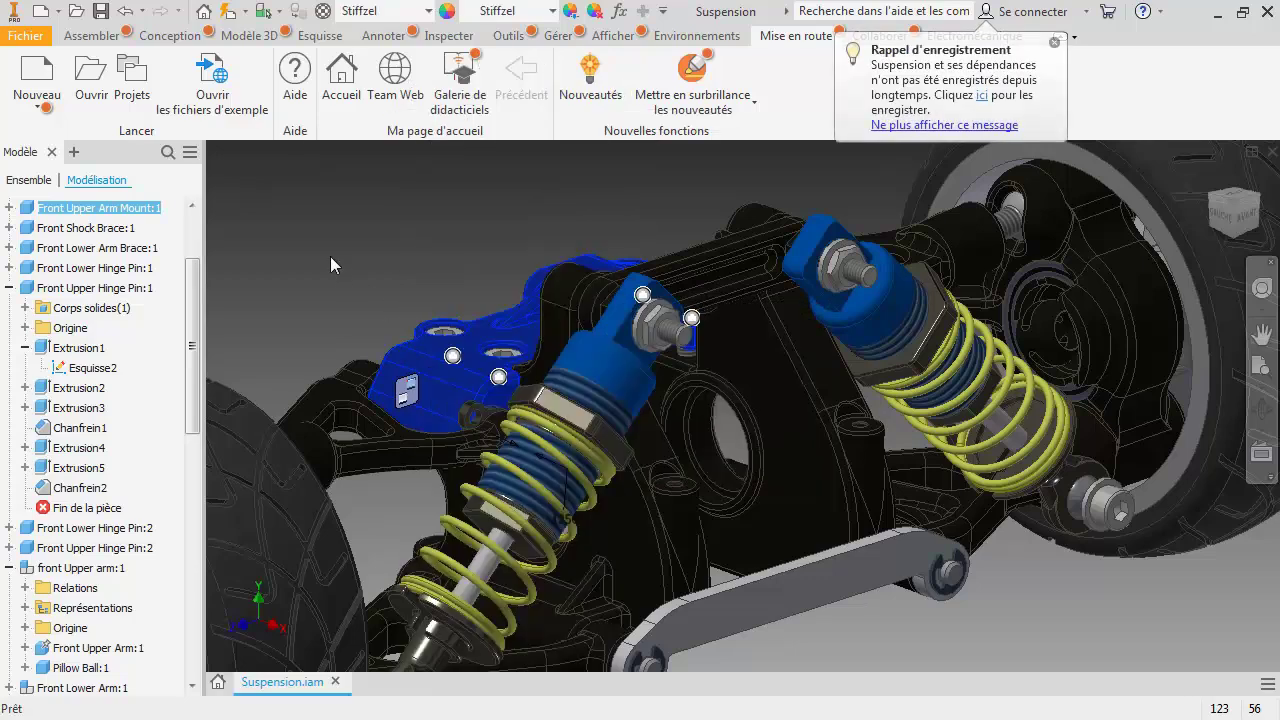
left_click(342, 219)
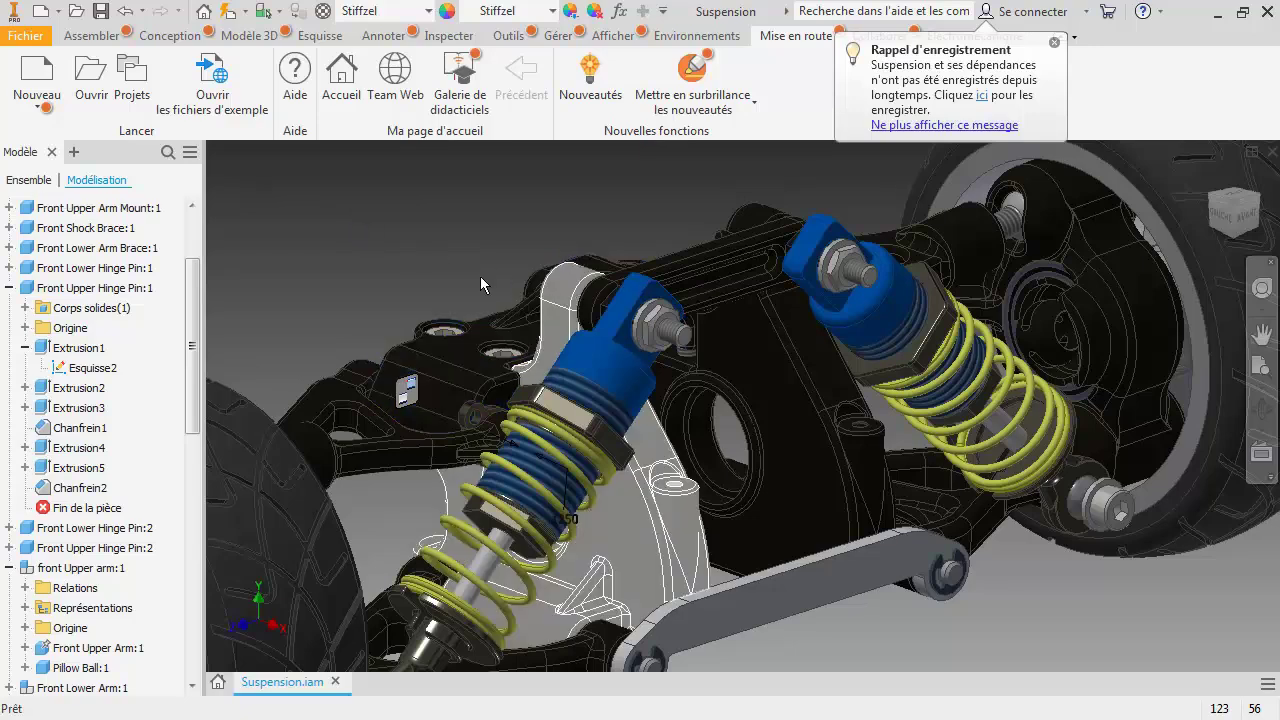
- Collapse Front Upper Hinge Pin:1 in the browser, and review the assembly's context commands with nothing selected, dismissing them without a choice
left_click(9, 289)
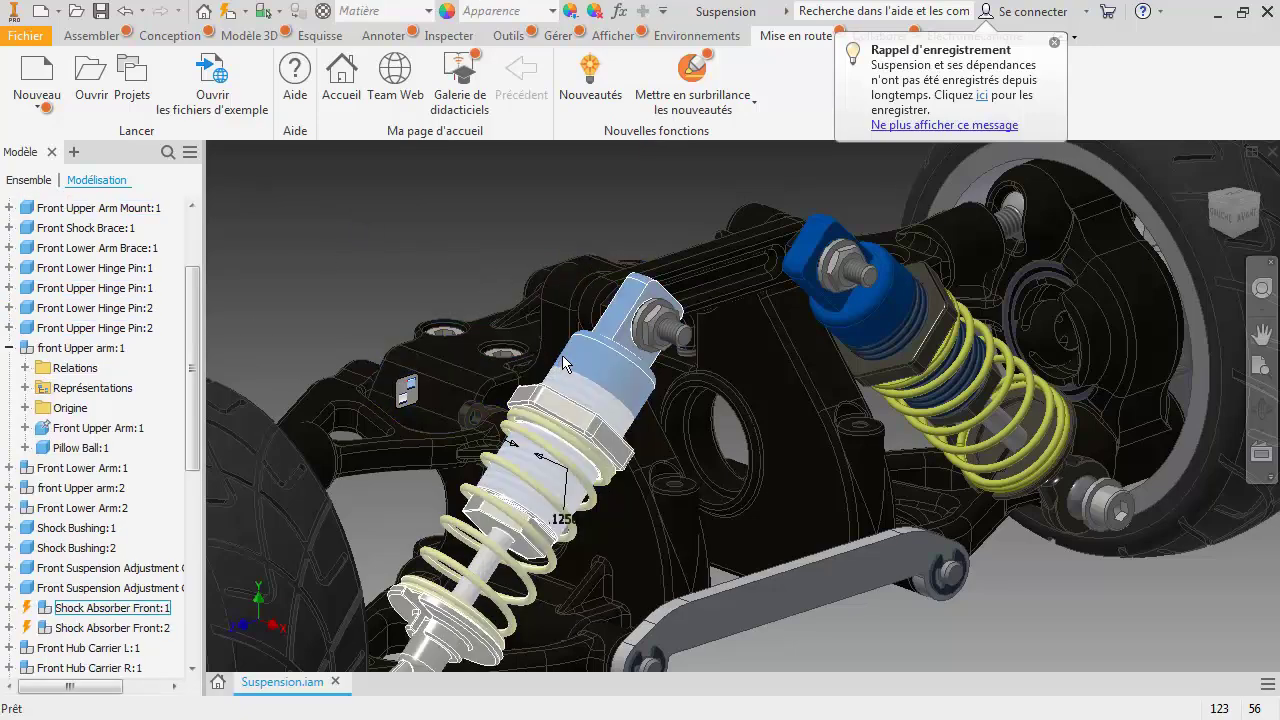
scroll(562, 356, "down", 5)
scroll(612, 343, "up", 5)
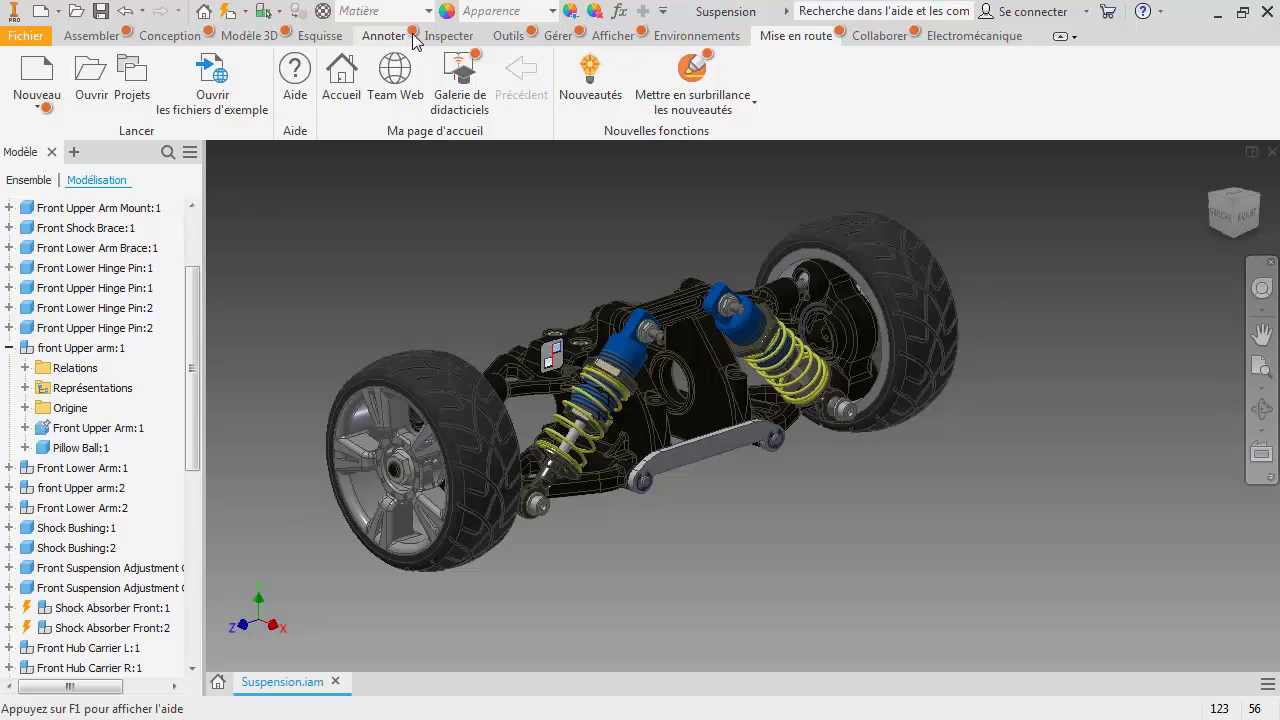
right_click(526, 230)
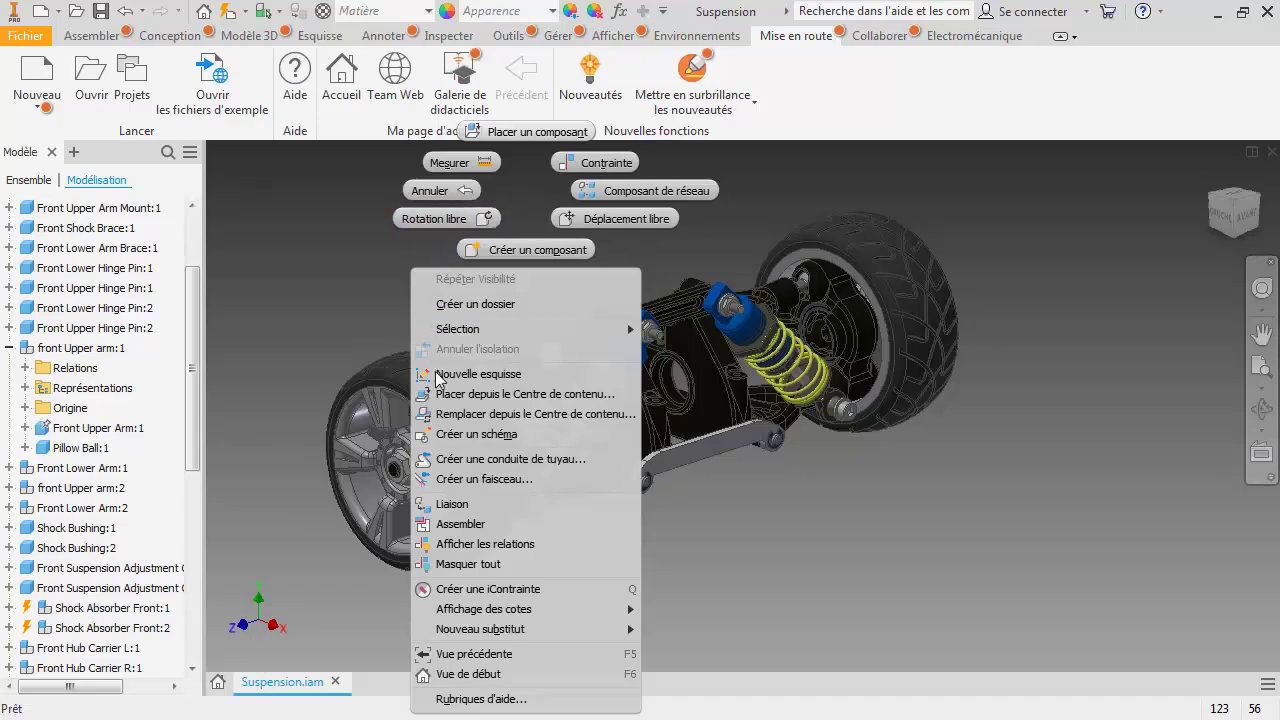
left_click(1016, 318)
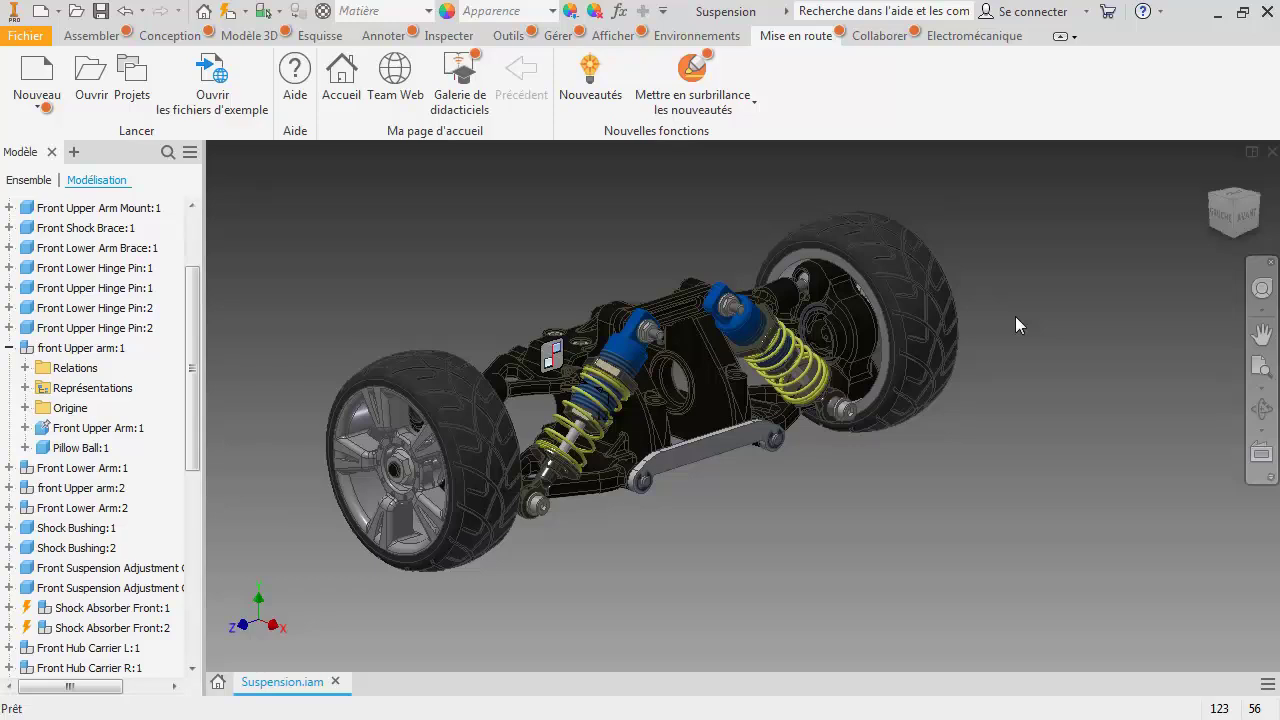